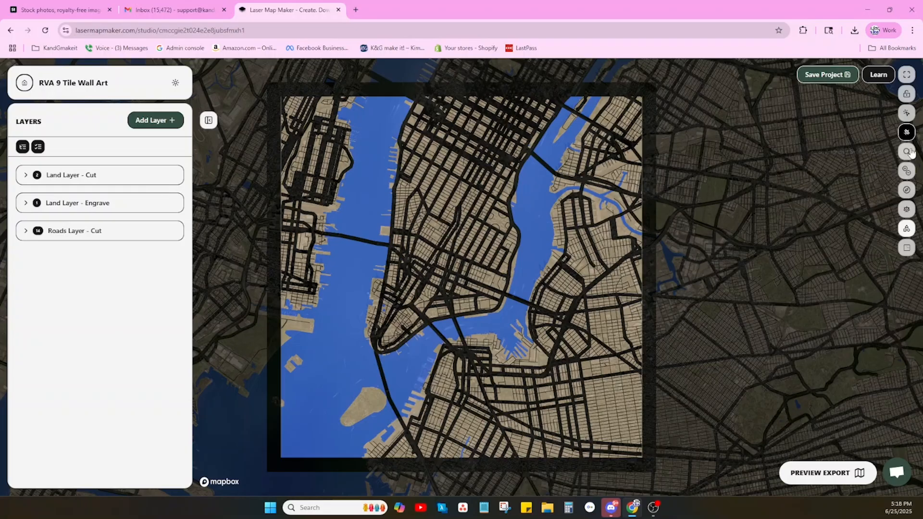
# Search for Richmond and move the map to Richmond, Virginia, United States.
pyautogui.click(907, 152)
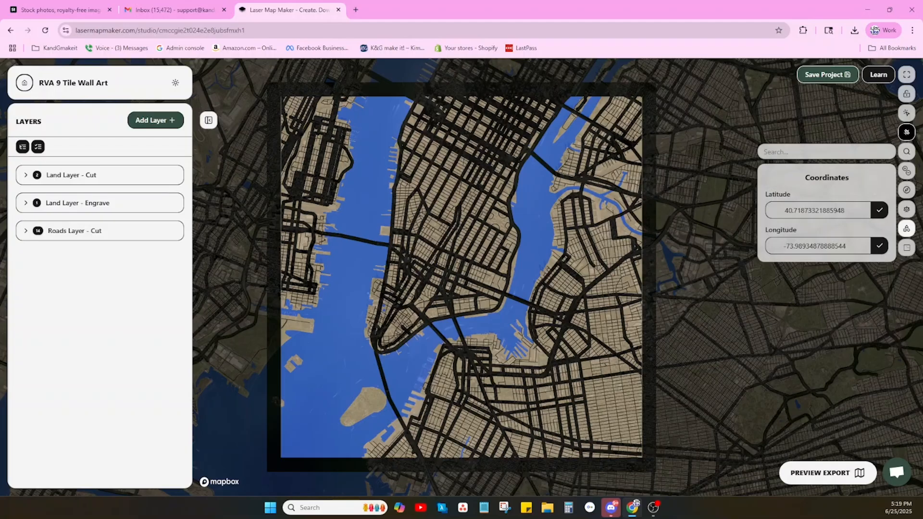
pyautogui.write('richmond')
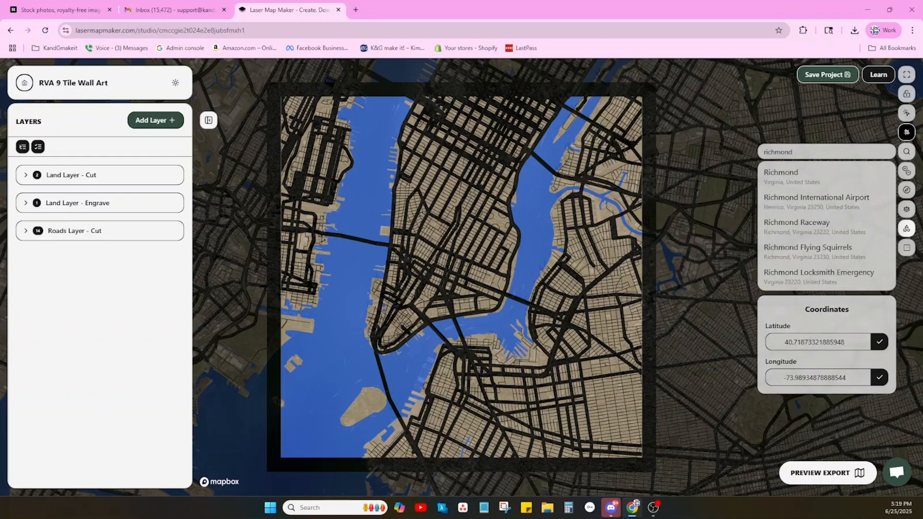
pyautogui.click(789, 185)
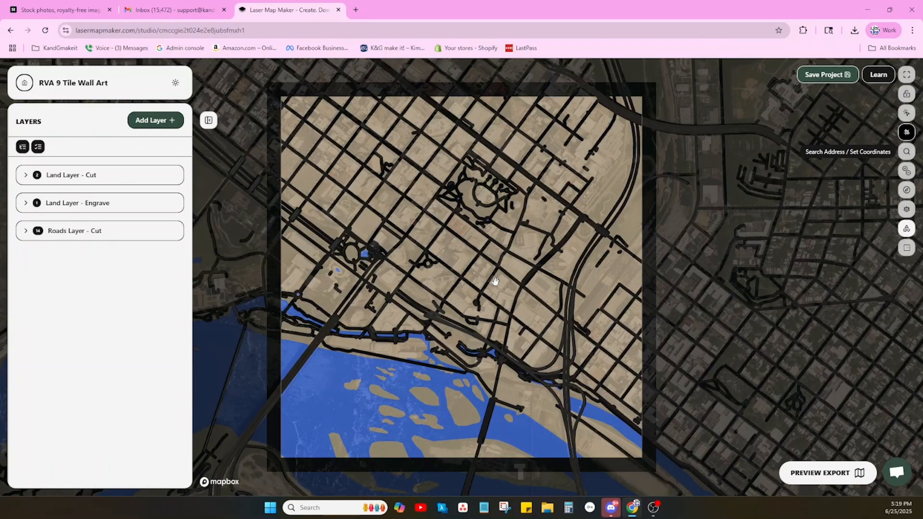
# Zoom out and reposition the map so the city's dense street grid and the river's curve fill the square frame.
pyautogui.scroll(-5, 495, 282)
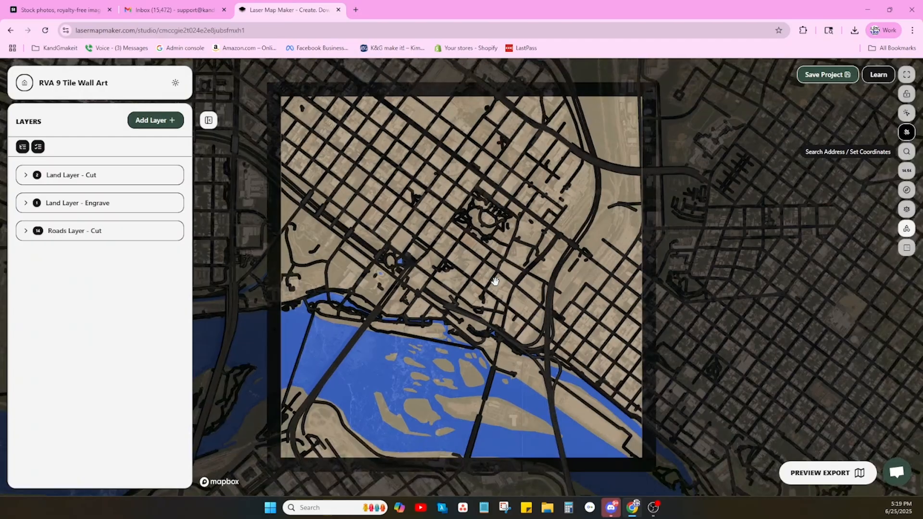
pyautogui.scroll(-5, 495, 281)
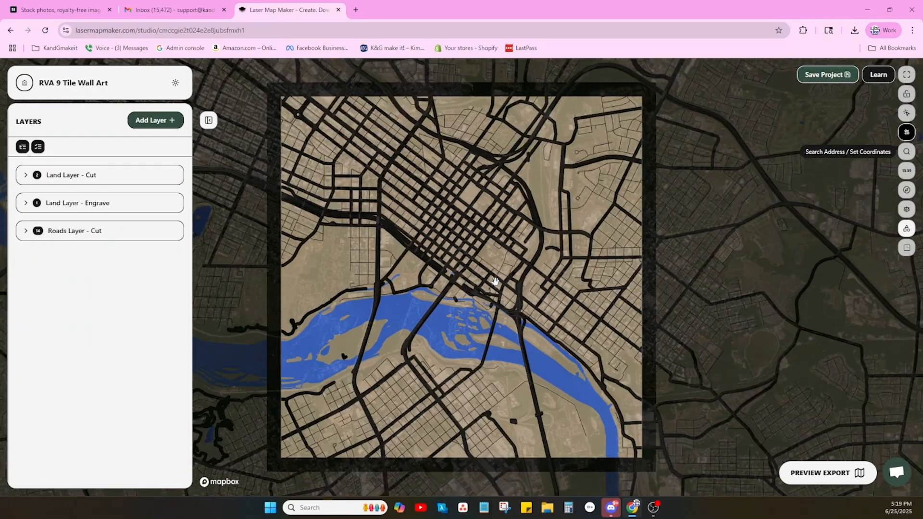
pyautogui.scroll(-3, 496, 281)
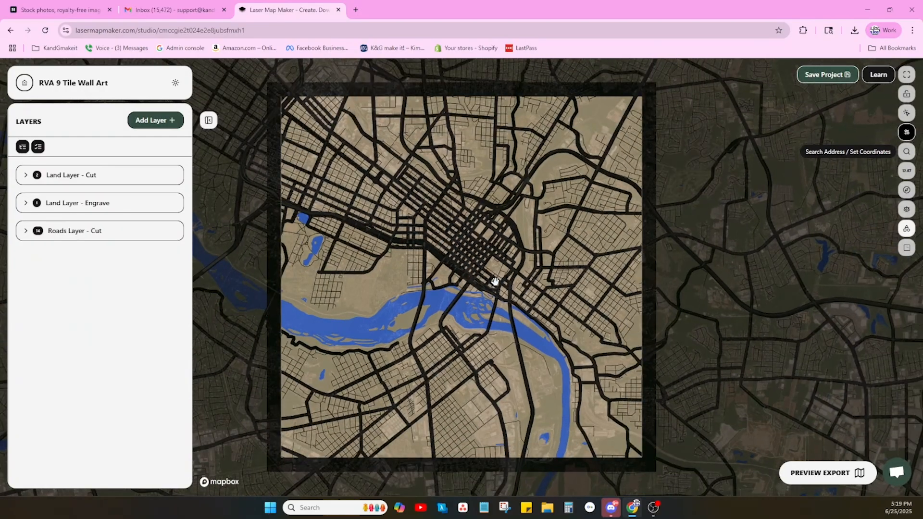
pyautogui.moveTo(513, 264); pyautogui.dragTo(558, 273)
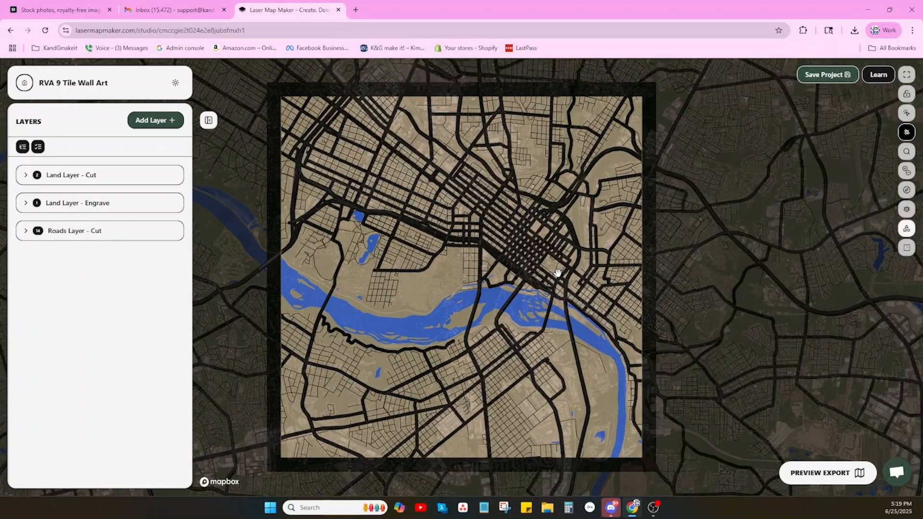
pyautogui.moveTo(536, 273); pyautogui.dragTo(531, 282)
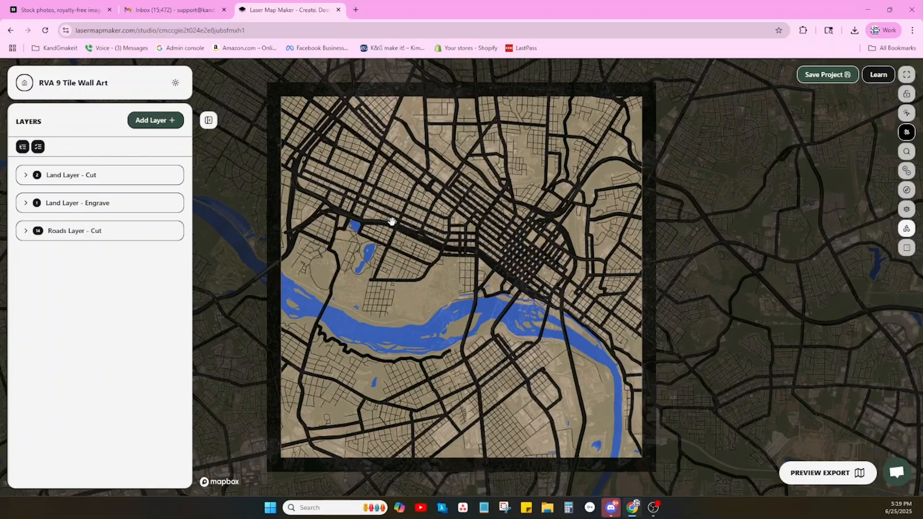
pyautogui.scroll(-3, 393, 222)
pyautogui.scroll(-2, 403, 229)
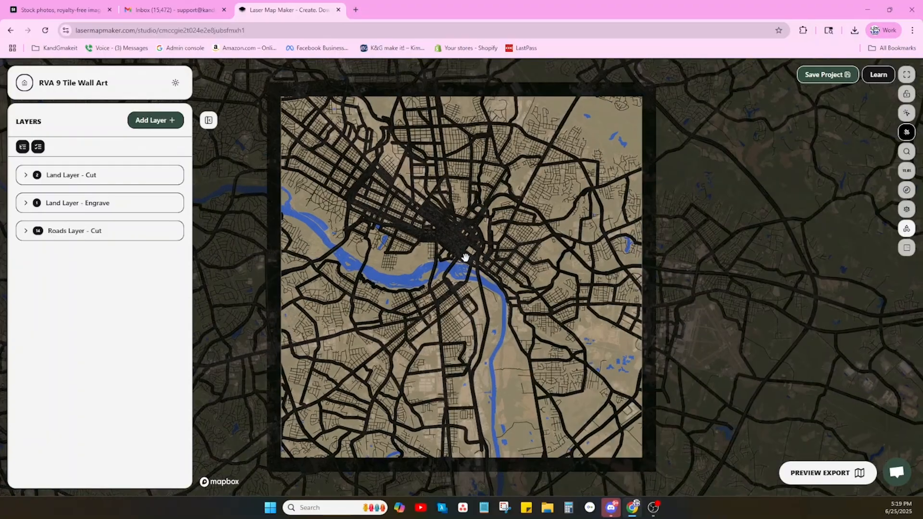
pyautogui.moveTo(465, 257); pyautogui.dragTo(521, 305)
pyautogui.scroll(2, 523, 303)
pyautogui.scroll(4, 524, 300)
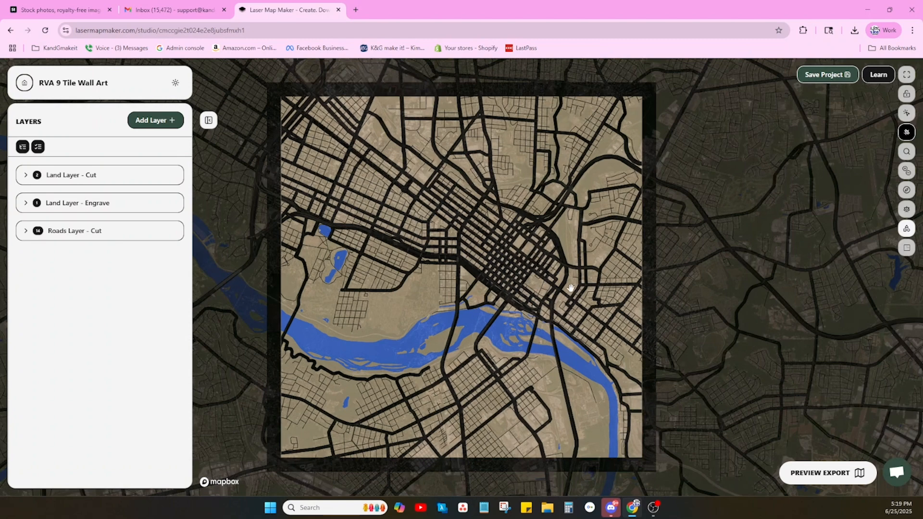
pyautogui.moveTo(574, 288); pyautogui.dragTo(581, 316)
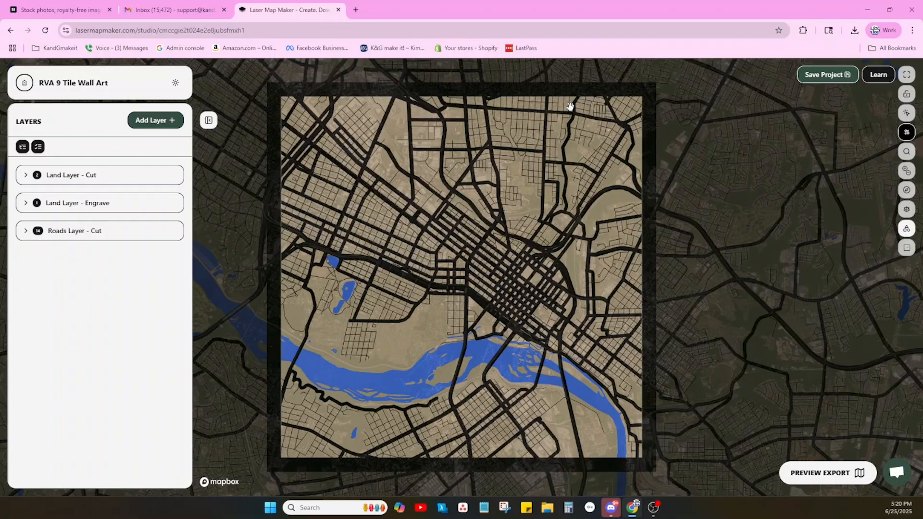
# Check the border width settings of the Land Layer - Cut and Land Layer - Engrave layers.
pyautogui.click(174, 178)
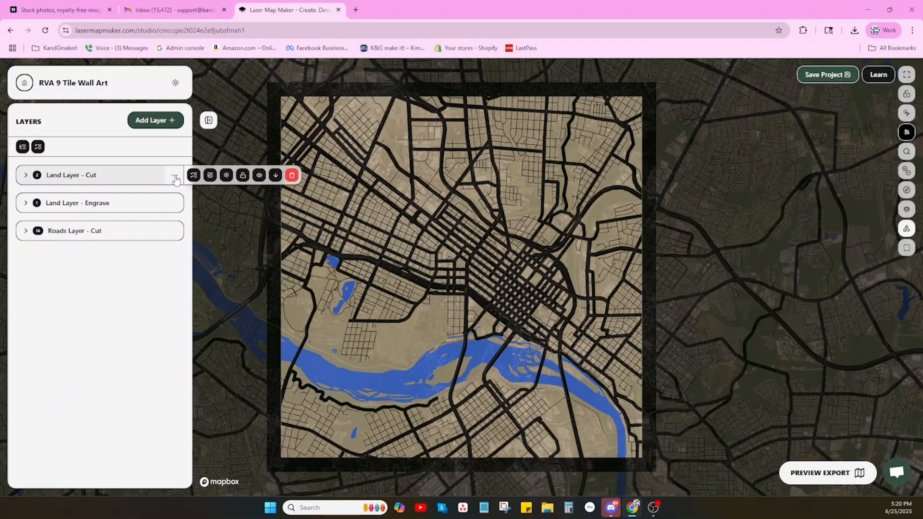
pyautogui.click(194, 175)
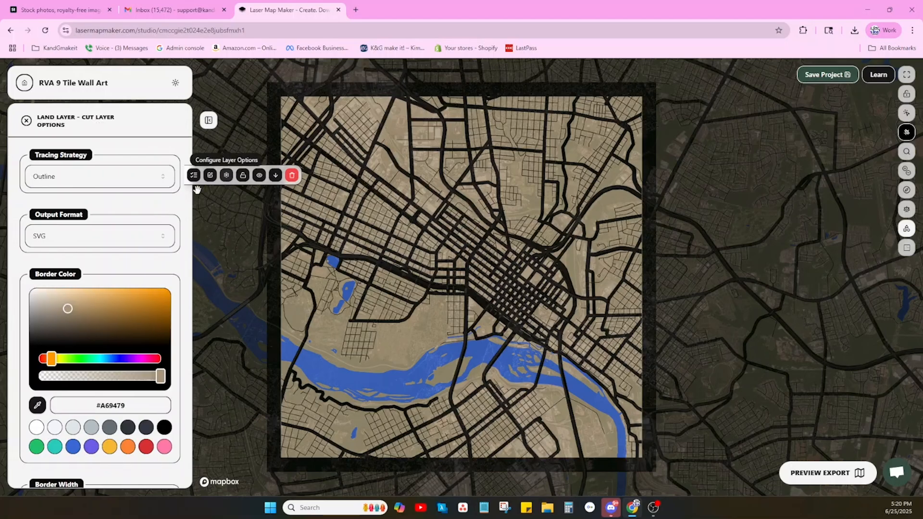
pyautogui.scroll(-2, 101, 337)
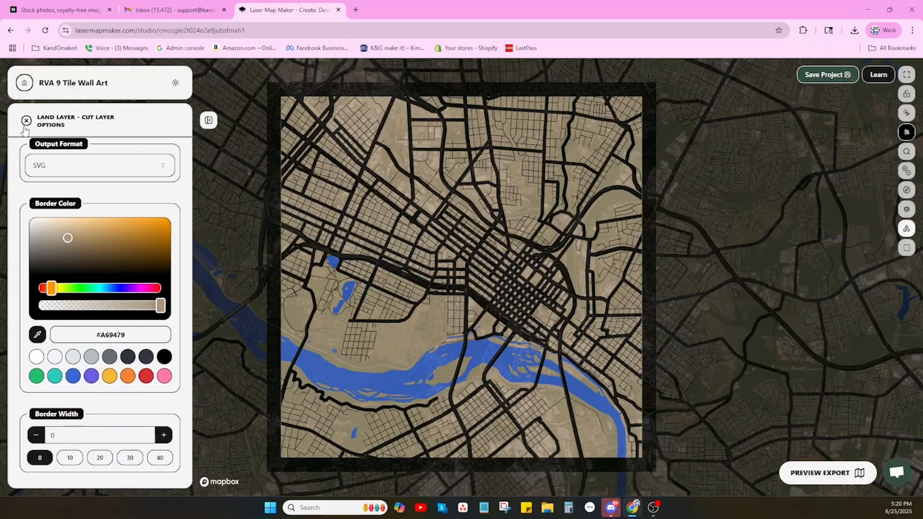
pyautogui.click(26, 121)
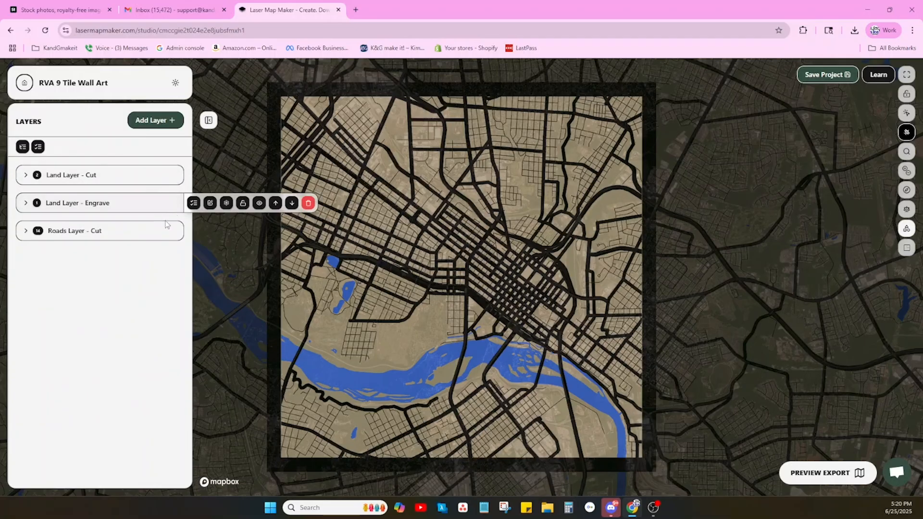
pyautogui.click(227, 203)
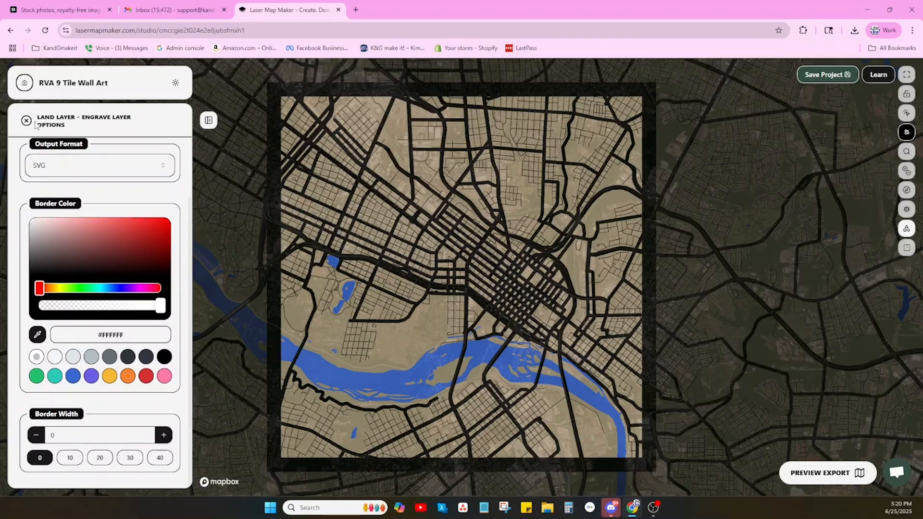
pyautogui.click(27, 121)
# Set the border width of the Roads Layer - Cut layer to 0.
pyautogui.moveTo(176, 231)
pyautogui.click(226, 230)
pyautogui.scroll(-2, 113, 336)
pyautogui.click(40, 458)
pyautogui.click(26, 121)
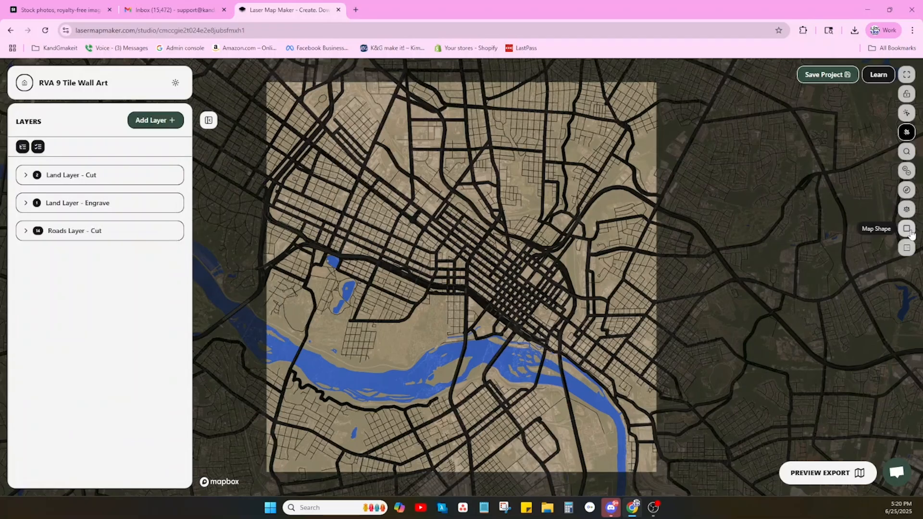
# Try the Virginia state outline as the map shape.
pyautogui.click(908, 230)
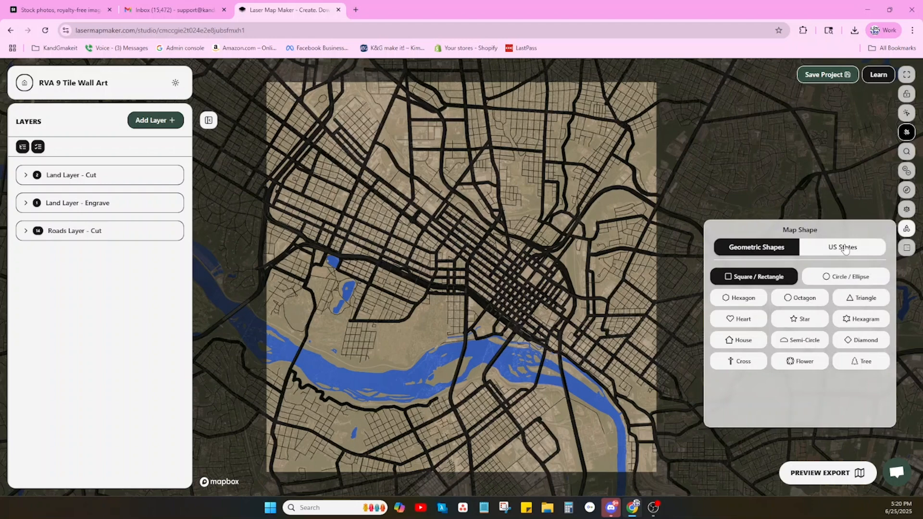
pyautogui.click(846, 248)
pyautogui.scroll(-5, 851, 366)
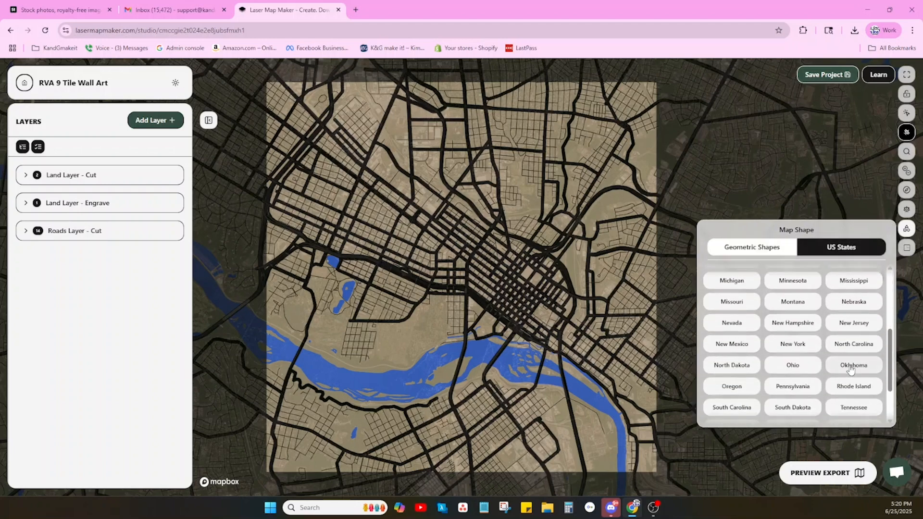
pyautogui.scroll(-1, 851, 368)
pyautogui.click(716, 407)
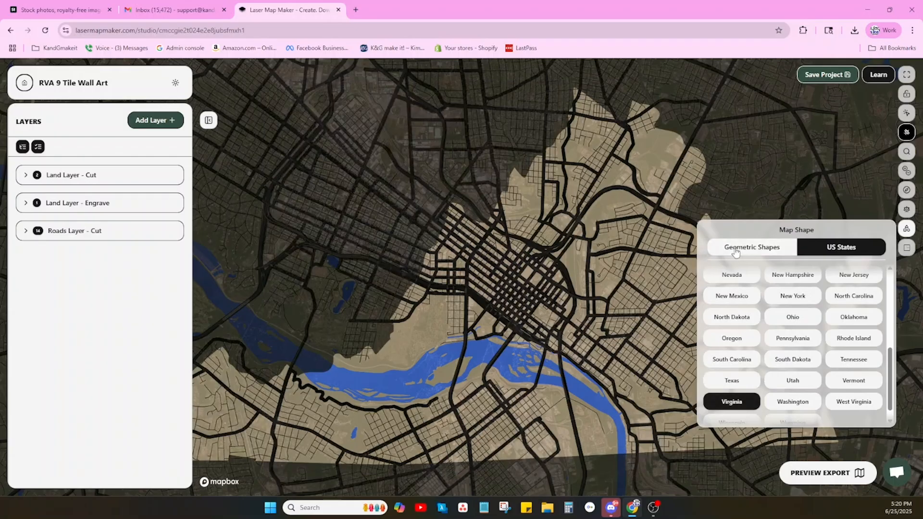
# Restore the Square / Rectangle geometric shape for the map.
pyautogui.click(737, 249)
pyautogui.click(766, 279)
pyautogui.click(908, 234)
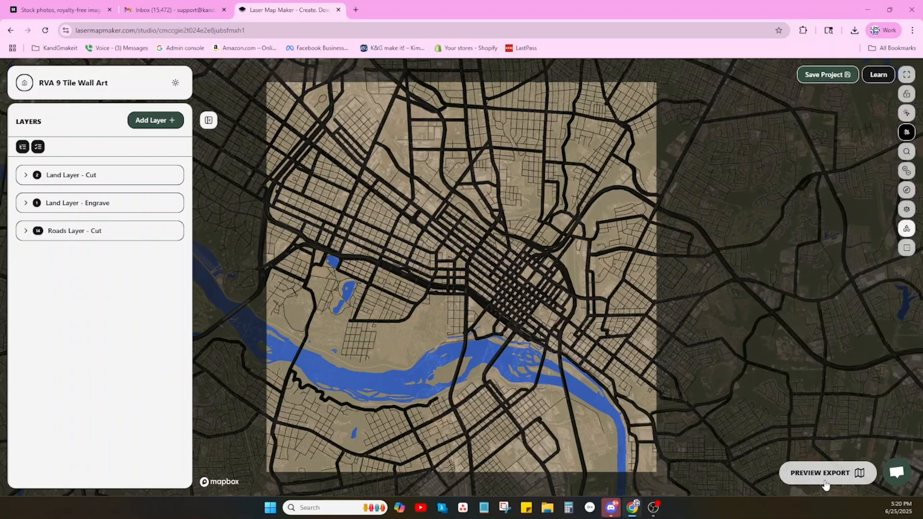
# Generate the export preview and inspect the engrave and roads layers singly, plus all layers combined.
pyautogui.click(822, 474)
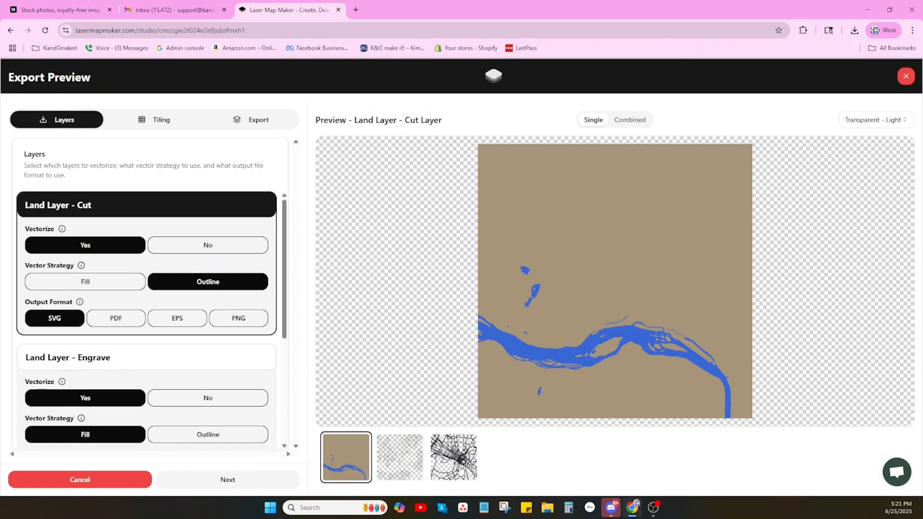
pyautogui.click(415, 461)
pyautogui.click(453, 460)
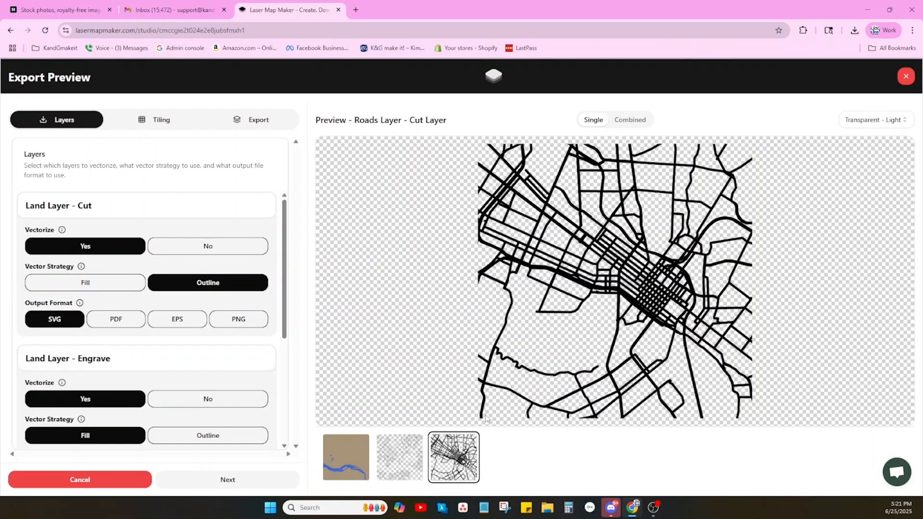
pyautogui.click(626, 121)
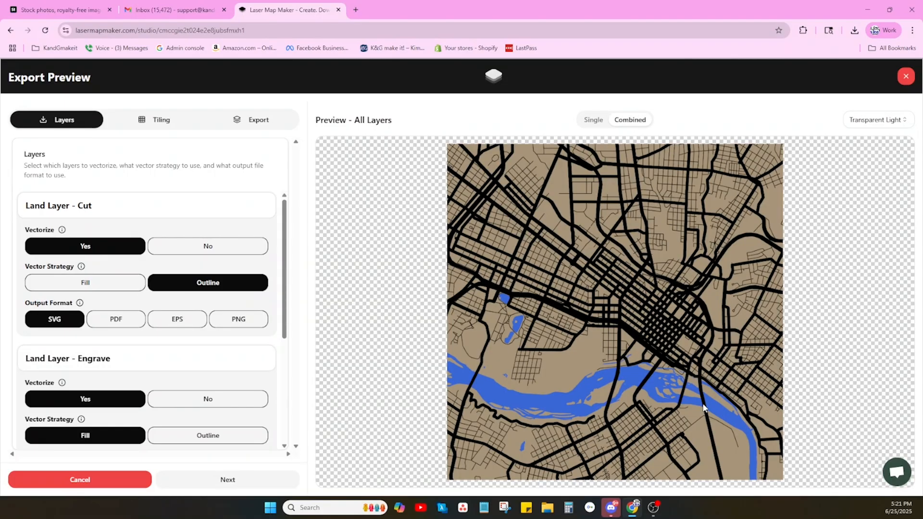
pyautogui.click(588, 121)
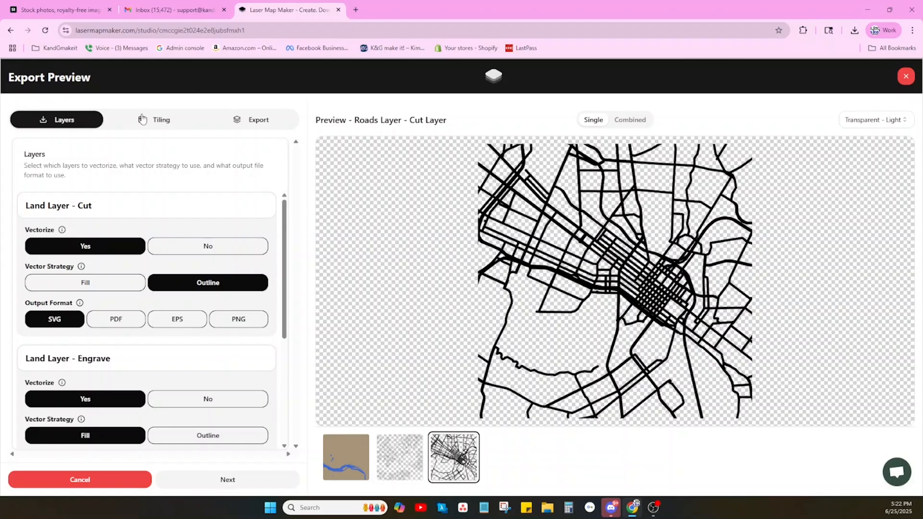
# Review the vectorize, vector strategy and output format settings of each layer in the export preview.
pyautogui.scroll(-1, 157, 274)
pyautogui.scroll(1, 155, 271)
pyautogui.scroll(-2, 61, 324)
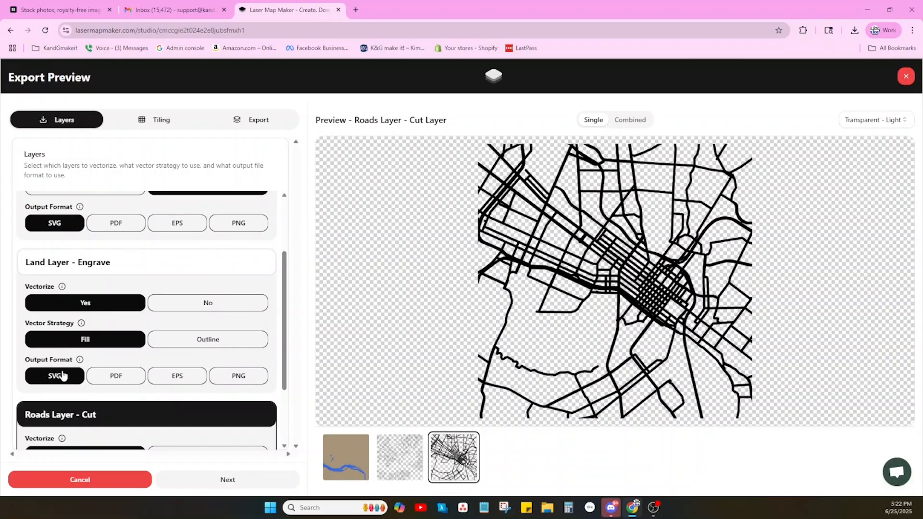
pyautogui.scroll(-2, 61, 376)
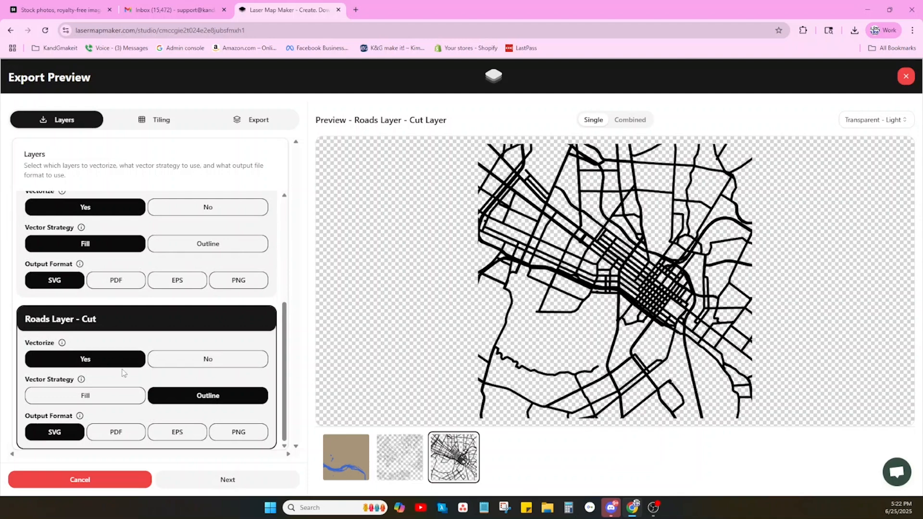
pyautogui.scroll(4, 127, 392)
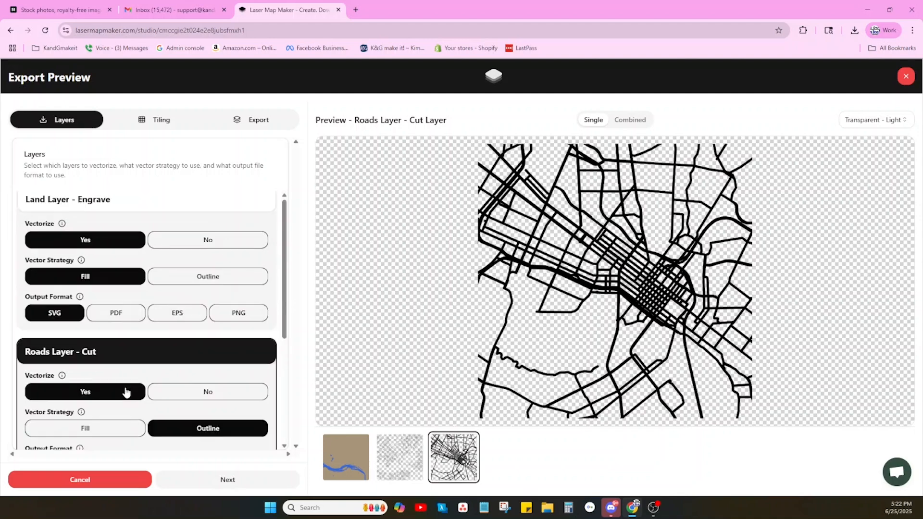
# Enable tiling to divide the exported map into a set of tiles.
pyautogui.click(168, 124)
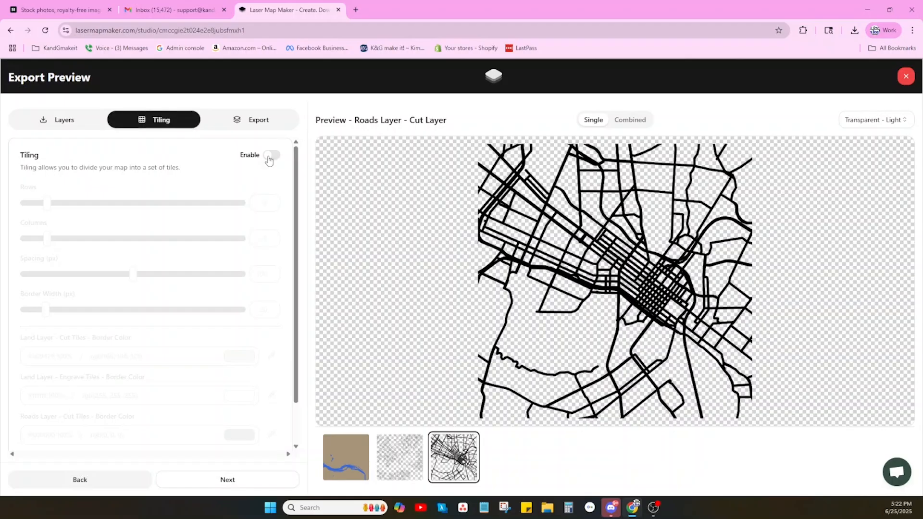
pyautogui.click(269, 156)
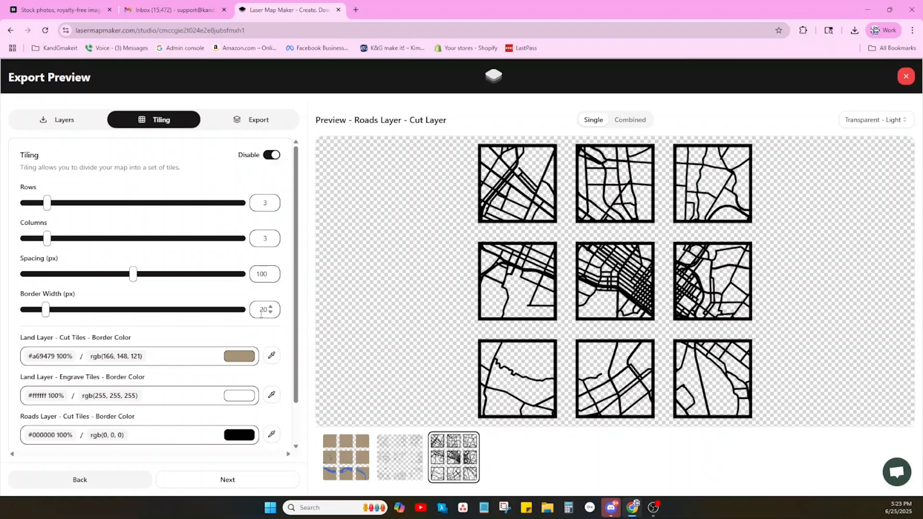
# Set the tile border color of both Land Layer - Cut and Roads Layer - Cut to red, #FF0000.
pyautogui.click(233, 364)
pyautogui.click(91, 439)
pyautogui.moveTo(88, 439); pyautogui.dragTo(80, 439)
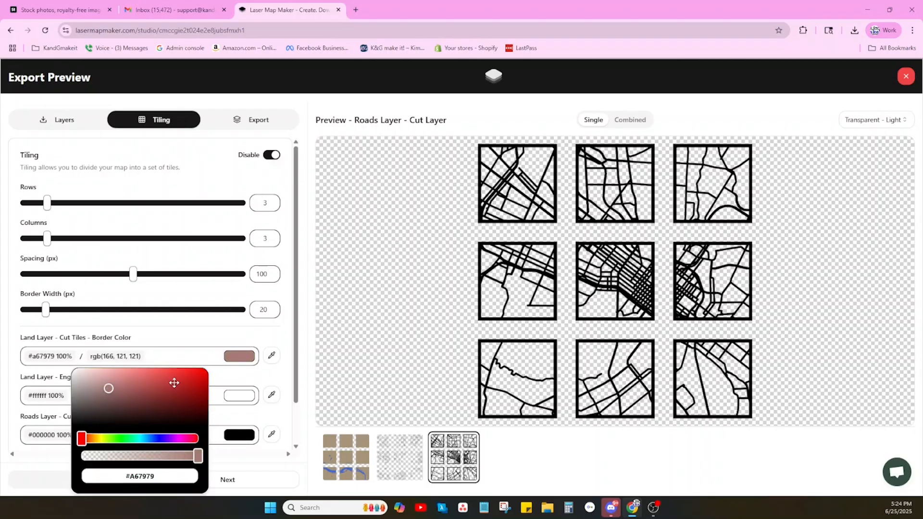
pyautogui.click(206, 370)
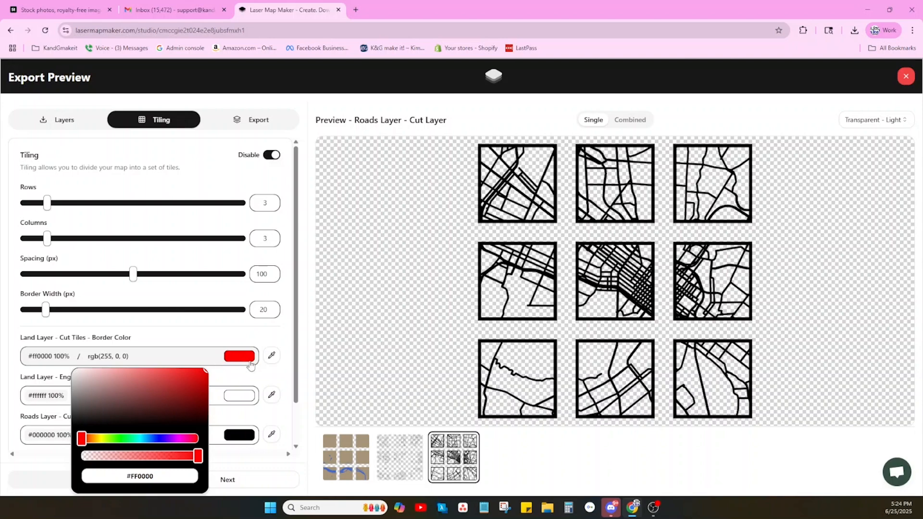
pyautogui.click(283, 378)
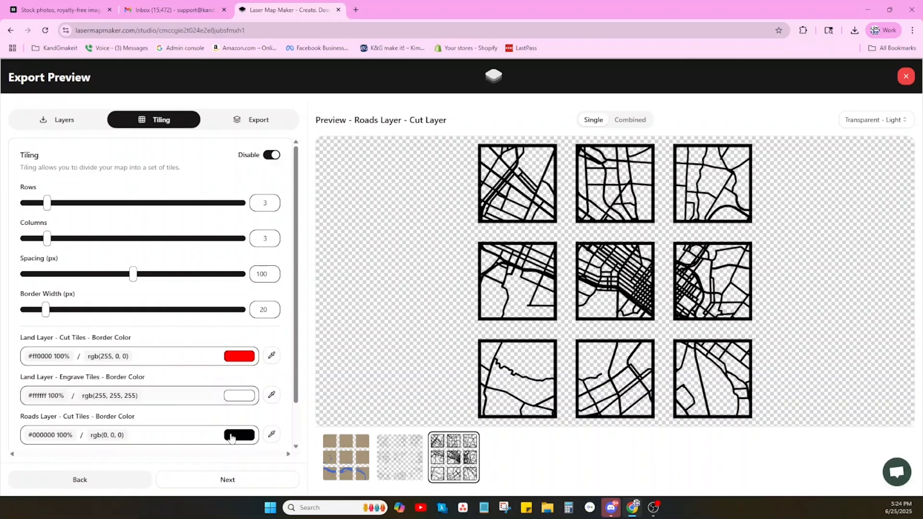
pyautogui.click(272, 435)
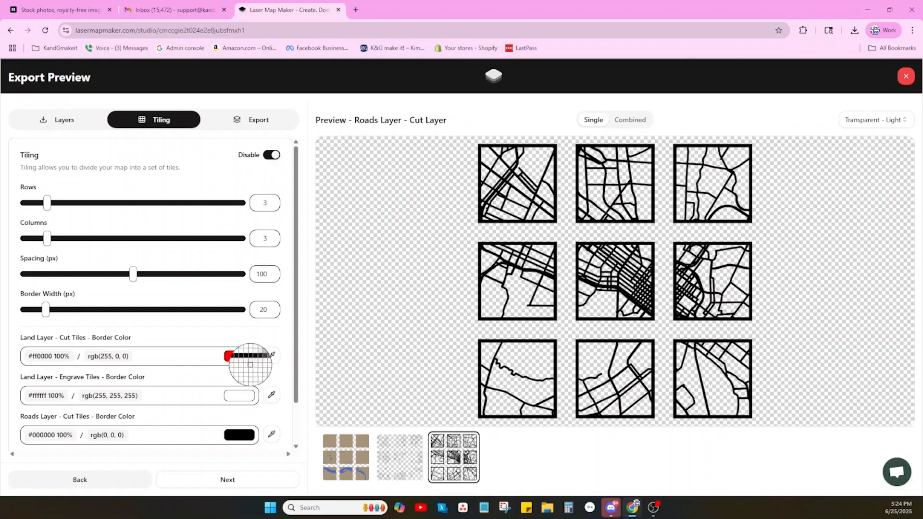
pyautogui.click(239, 356)
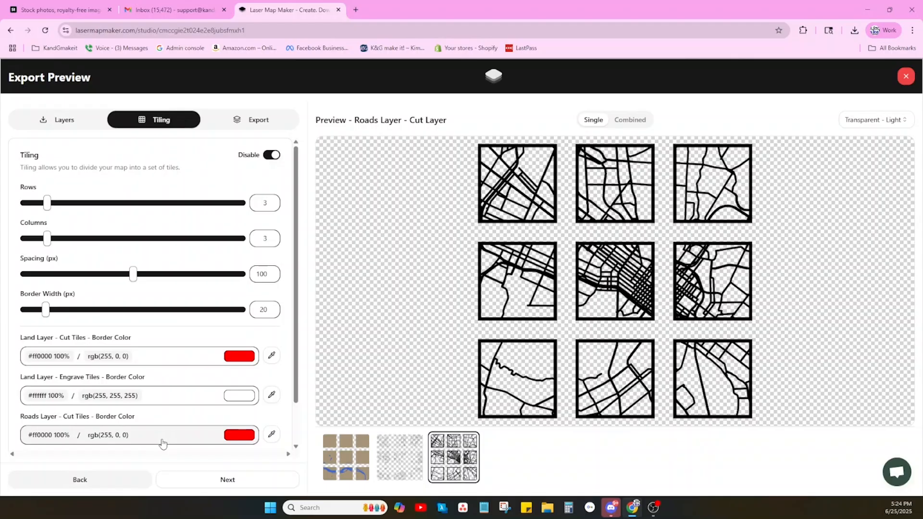
# Update the tiled preview with the new border colors and export all three layers.
pyautogui.scroll(-1, 210, 433)
pyautogui.click(210, 429)
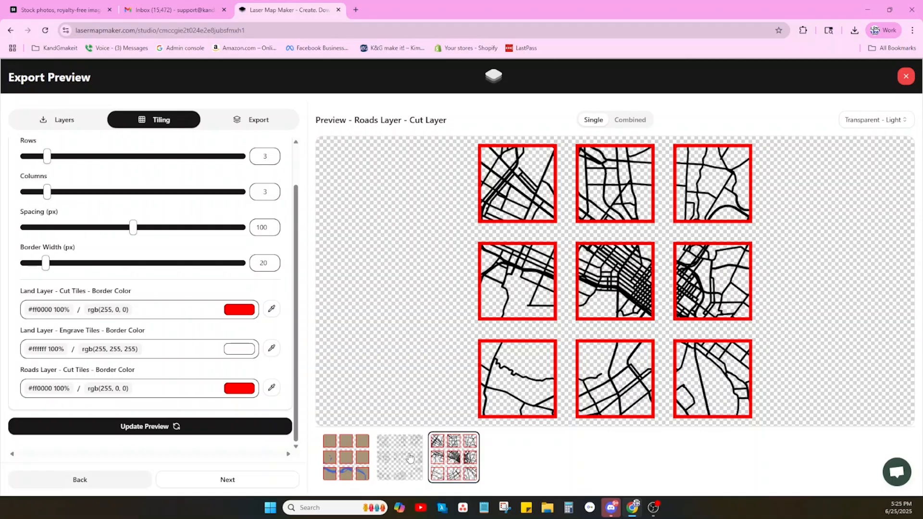
pyautogui.click(262, 123)
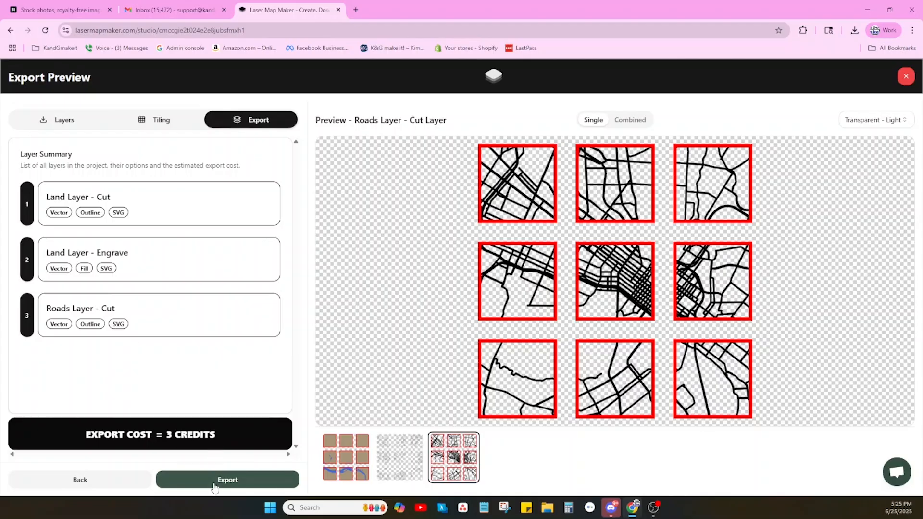
pyautogui.click(217, 481)
pyautogui.click(511, 305)
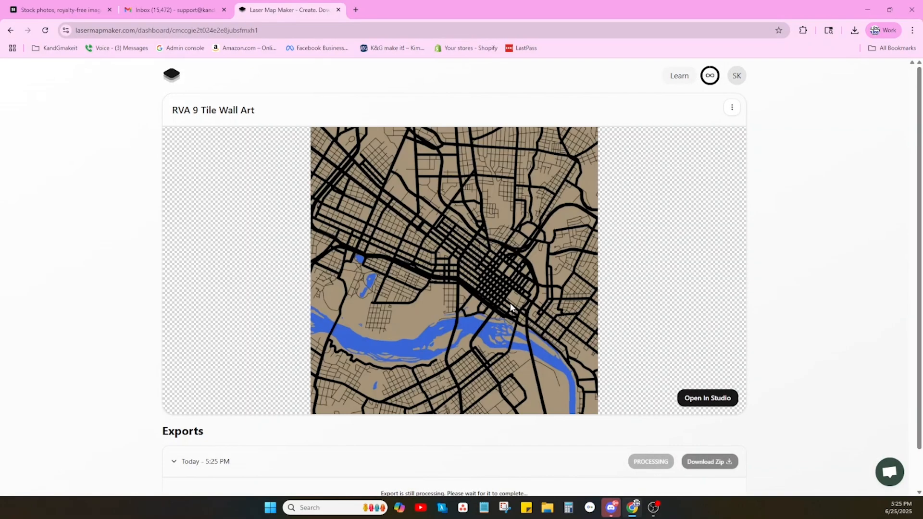
# Download the Output version of the completed export as a zip.
pyautogui.scroll(-1, 784, 339)
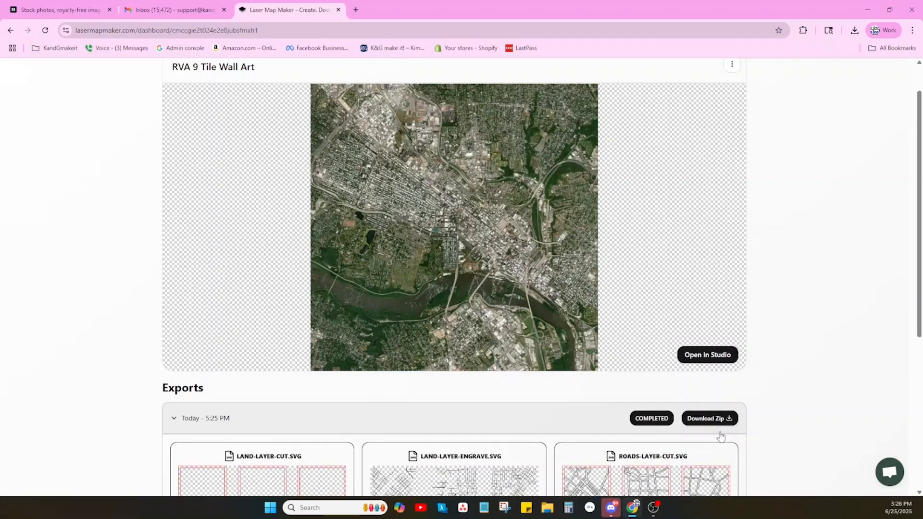
pyautogui.scroll(-4, 720, 435)
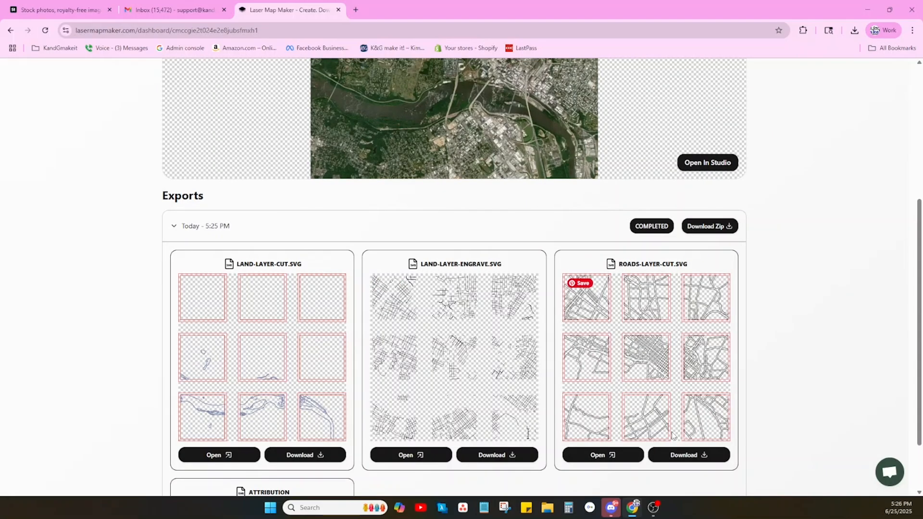
pyautogui.click(700, 227)
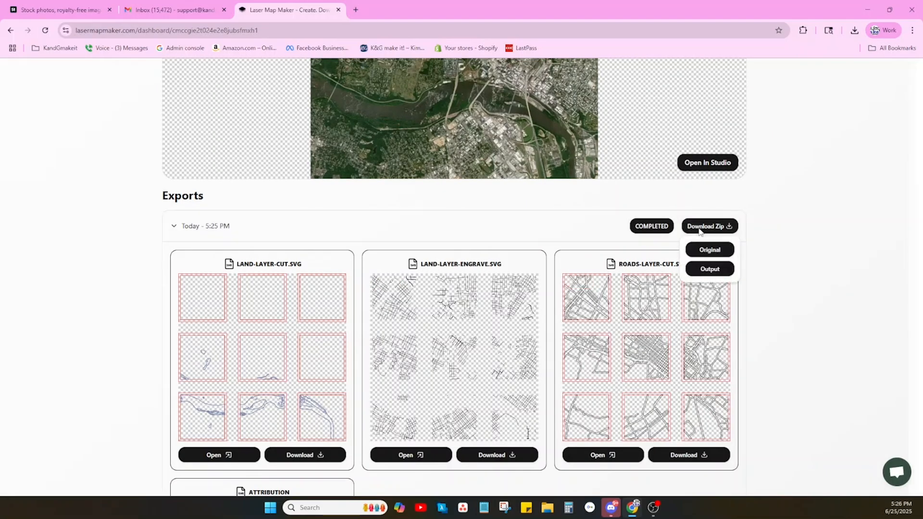
pyautogui.click(719, 272)
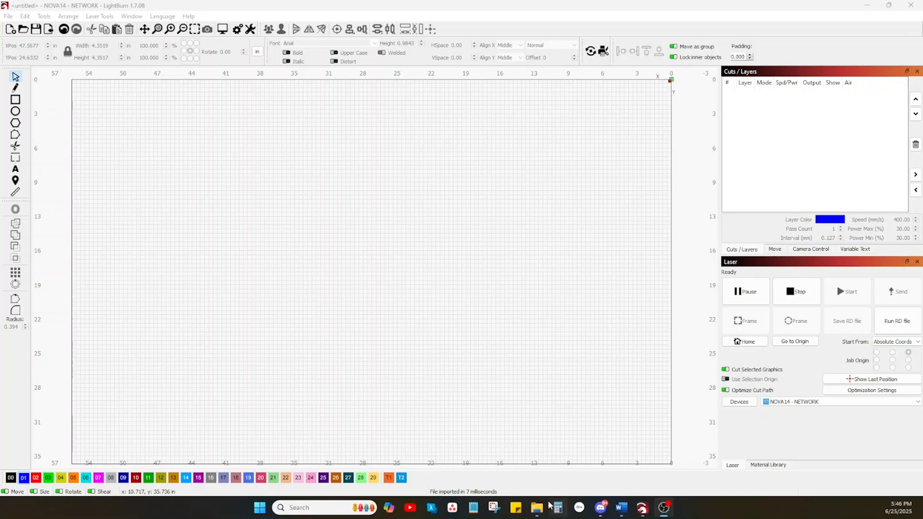
# Switch to LightBurn and import the land-layer-engrave SVG from the extracted export folder into the workspace.
pyautogui.moveTo(538, 508)
pyautogui.click(529, 472)
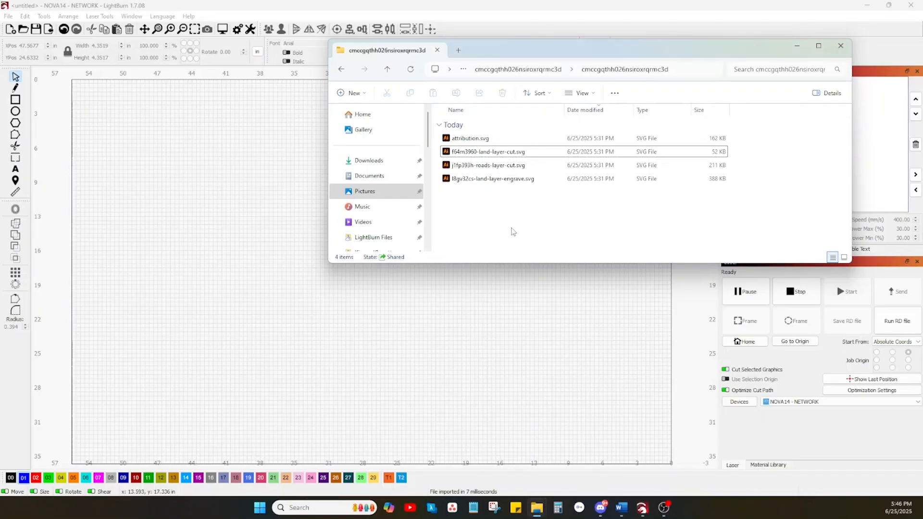
pyautogui.moveTo(516, 182); pyautogui.dragTo(409, 337)
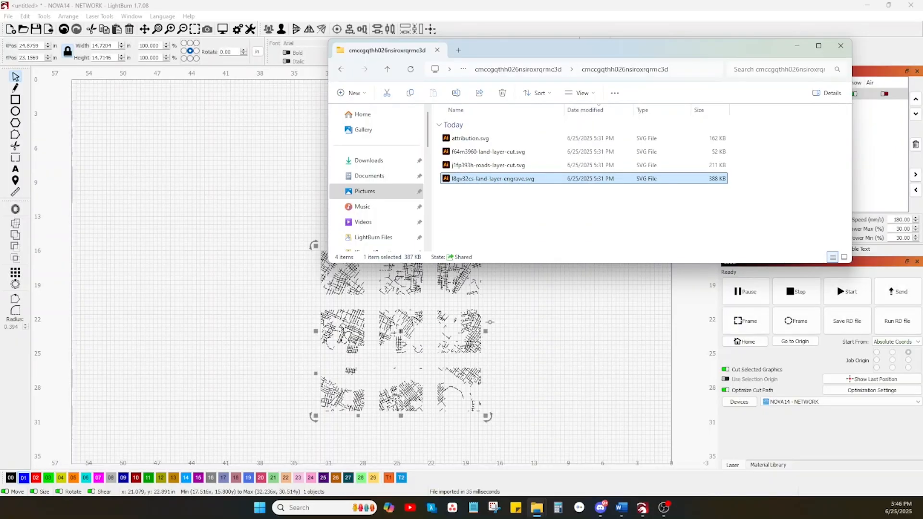
pyautogui.click(508, 320)
pyautogui.scroll(4, 449, 298)
pyautogui.scroll(-4, 449, 298)
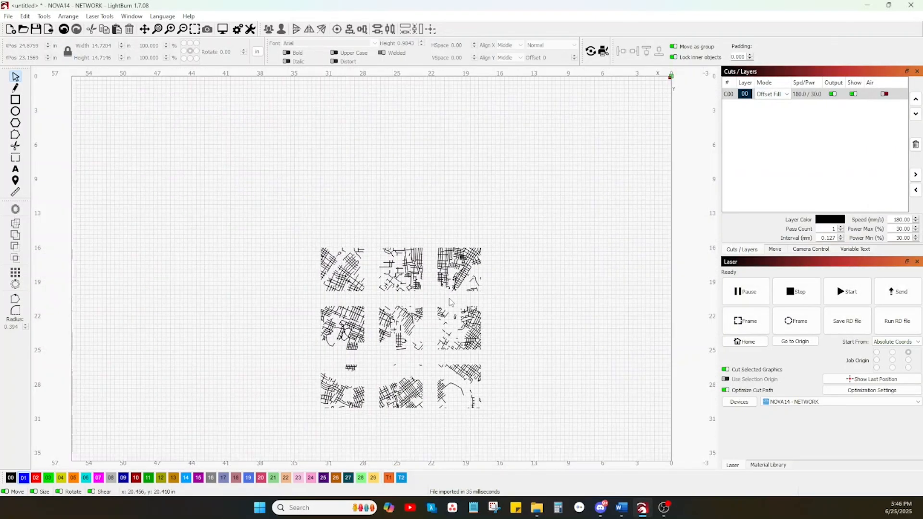
# Move the imported engraving tiles into the upper-right corner of the laser bed.
pyautogui.click(396, 321)
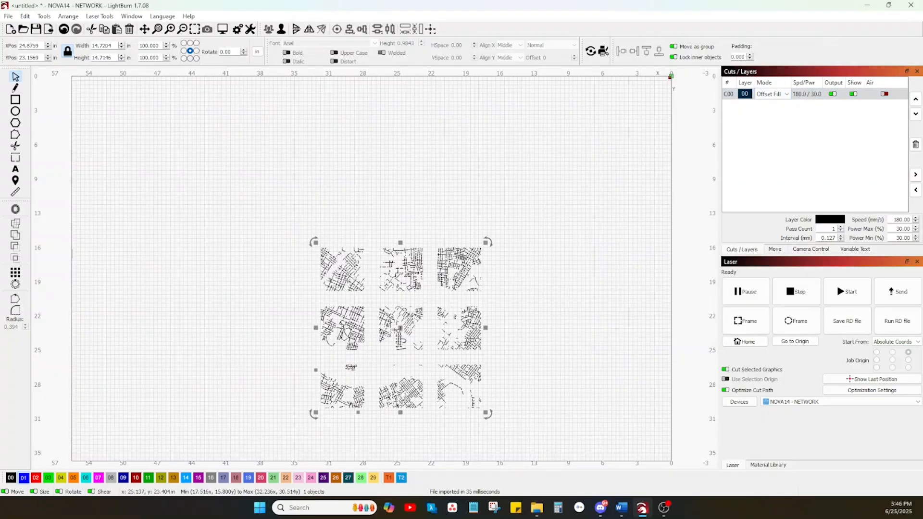
pyautogui.moveTo(396, 332); pyautogui.dragTo(583, 164)
pyautogui.click(468, 323)
# Import the land-layer-cut SVG from the export folder into the empty area of the workspace.
pyautogui.moveTo(537, 508)
pyautogui.click(510, 447)
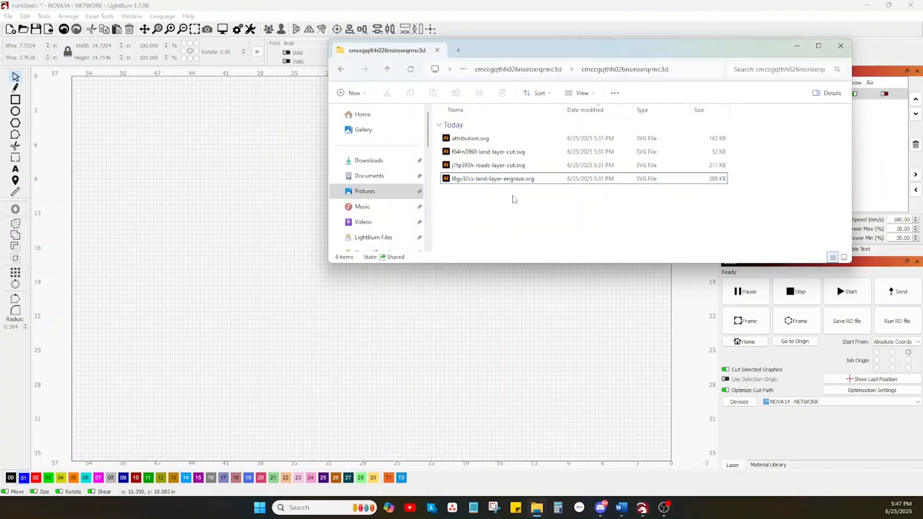
pyautogui.moveTo(485, 176); pyautogui.dragTo(312, 321)
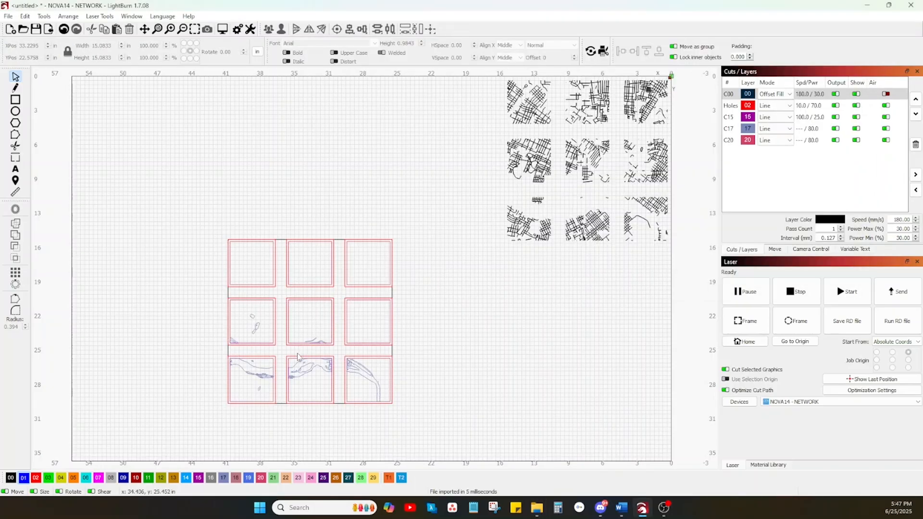
# Examine the double tile borders, connecting lines and river outlines of the imported land cut tiles up close.
pyautogui.scroll(4, 298, 357)
pyautogui.scroll(-3, 298, 357)
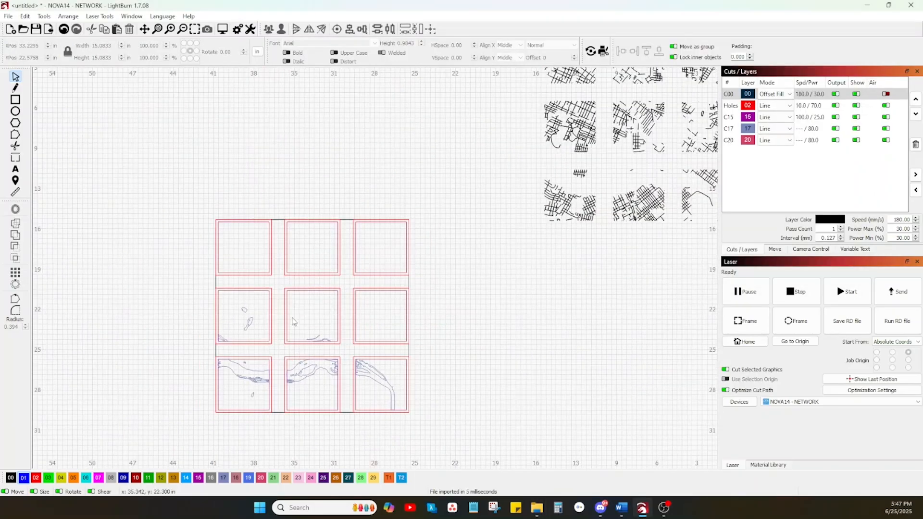
pyautogui.scroll(4, 301, 388)
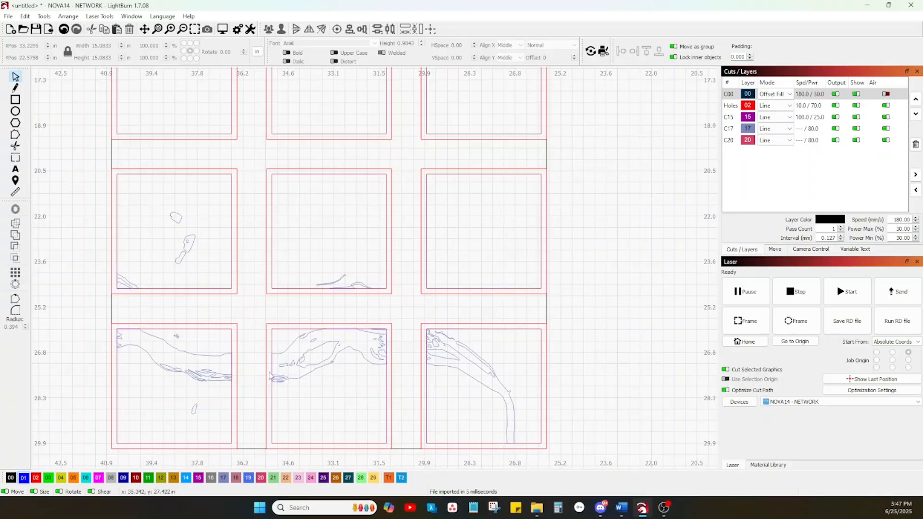
pyautogui.scroll(4, 339, 427)
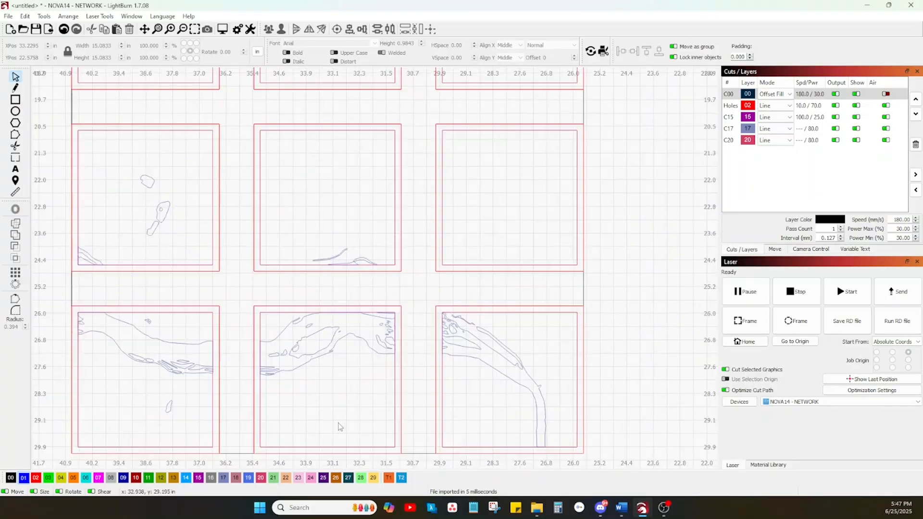
pyautogui.scroll(-6, 339, 427)
pyautogui.scroll(-1, 339, 427)
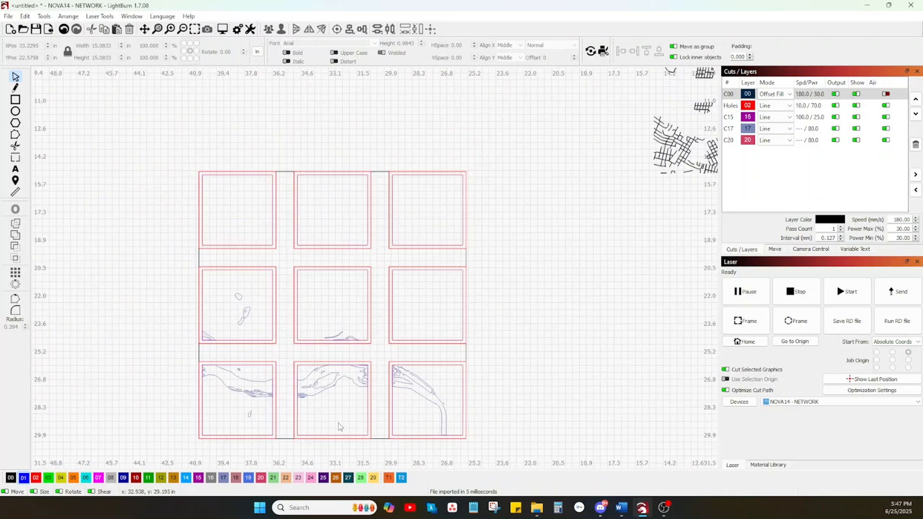
pyautogui.scroll(5, 464, 356)
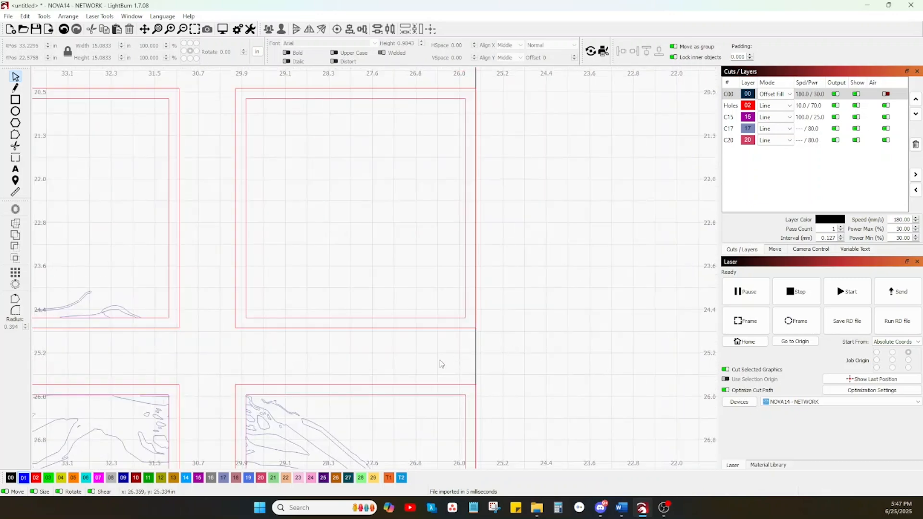
pyautogui.scroll(-6, 482, 357)
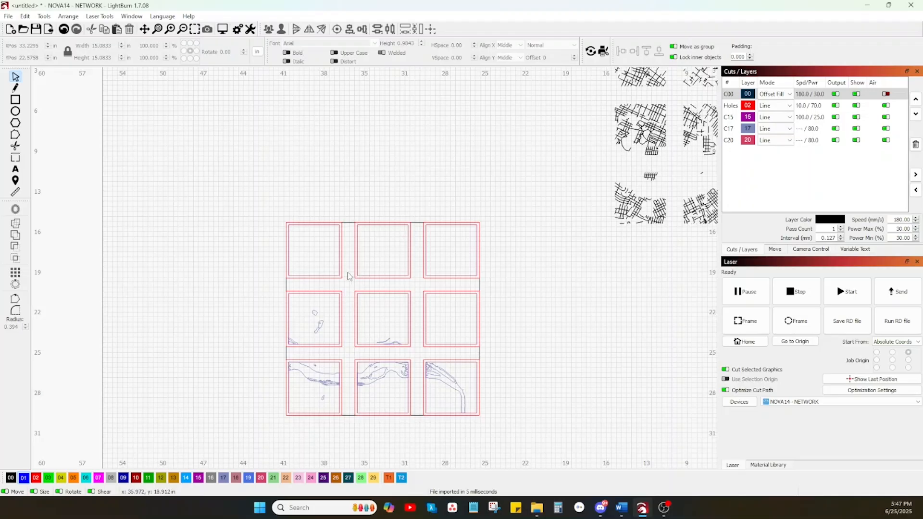
# Hide the red Holes layer and the water outline layers C15 and C17.
pyautogui.click(857, 106)
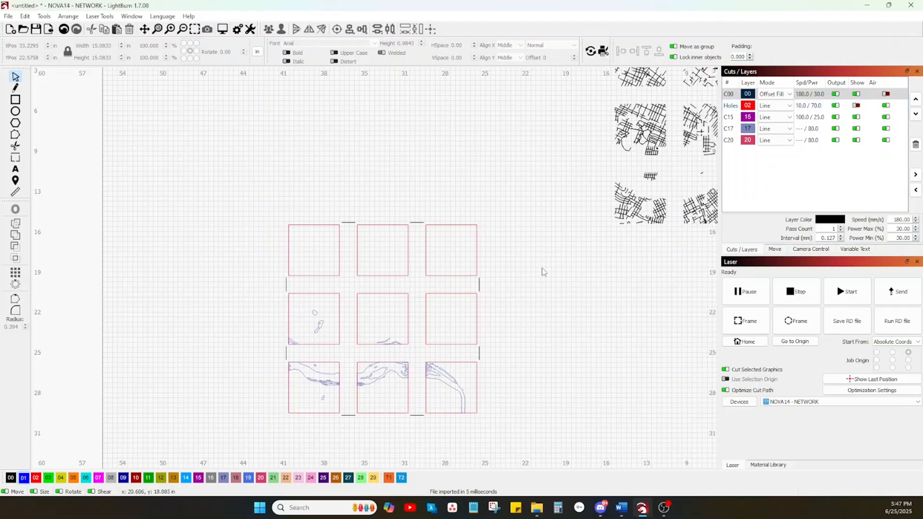
pyautogui.scroll(8, 442, 385)
pyautogui.scroll(-5, 509, 358)
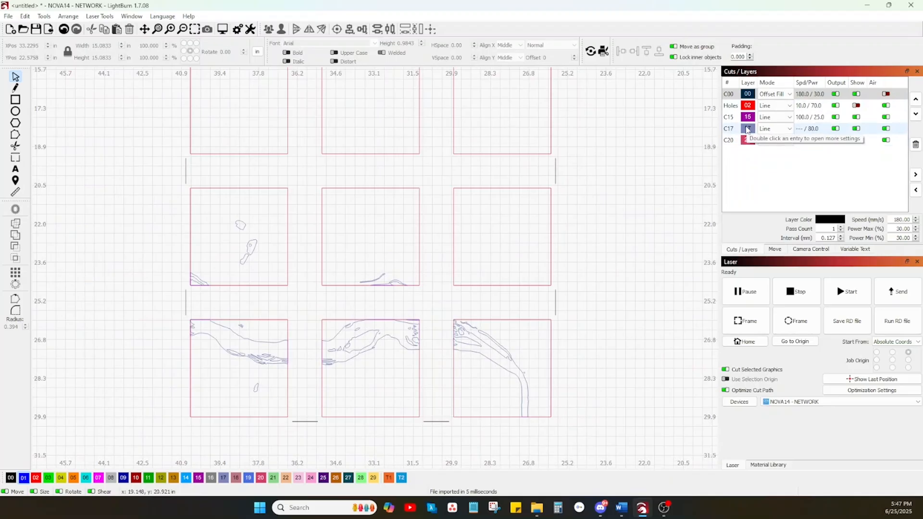
pyautogui.click(748, 130)
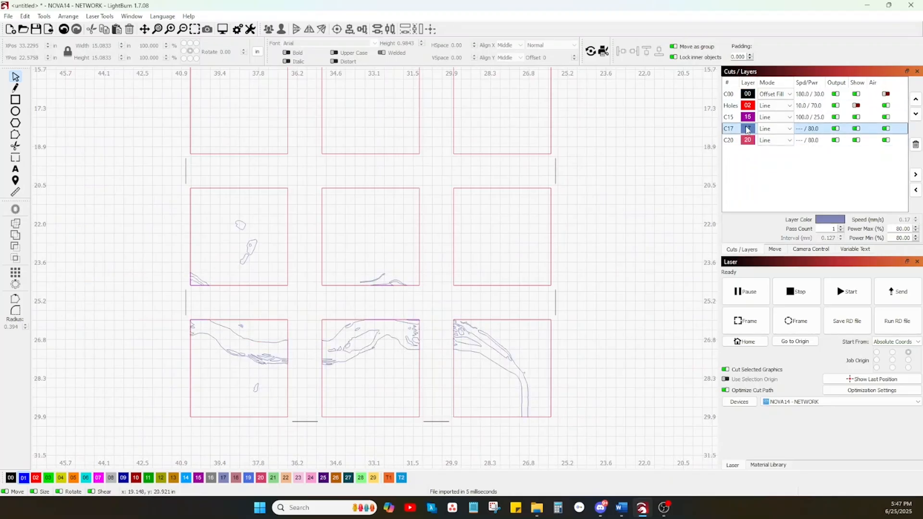
pyautogui.click(748, 120)
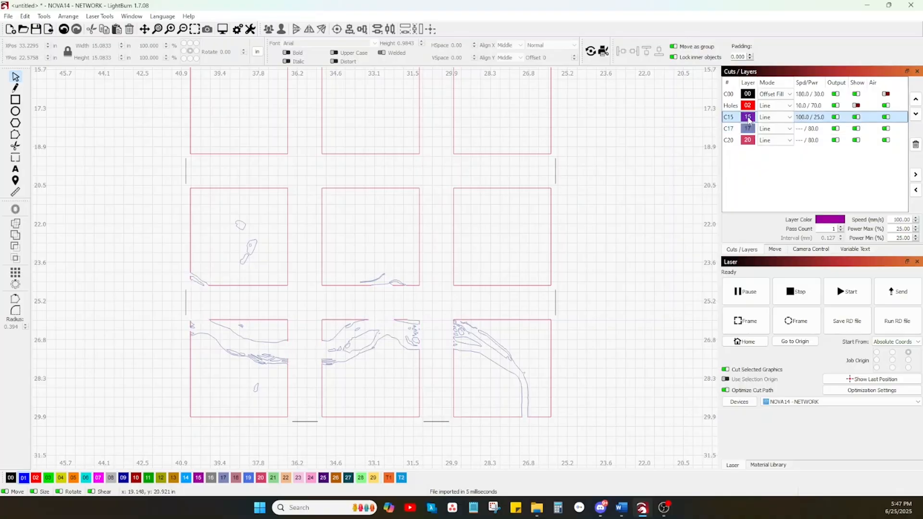
pyautogui.click(857, 117)
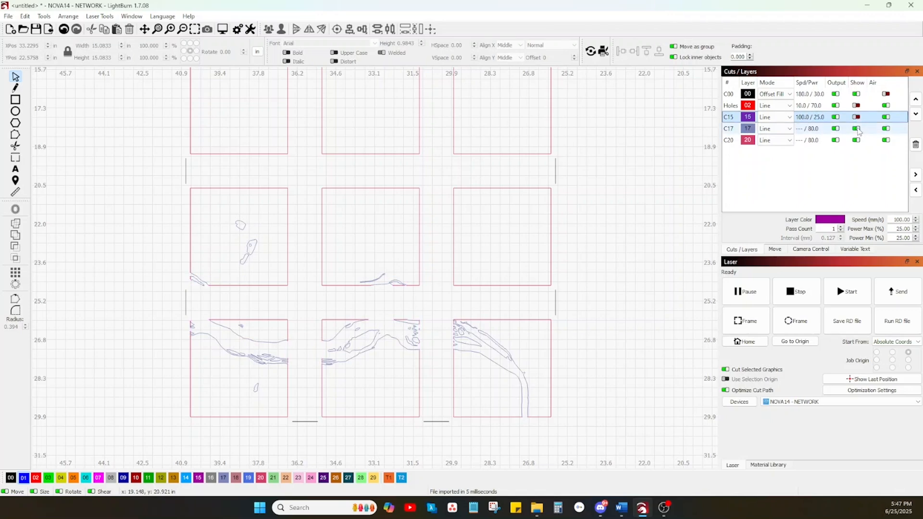
pyautogui.click(856, 129)
pyautogui.scroll(-2, 586, 354)
pyautogui.scroll(-1, 586, 354)
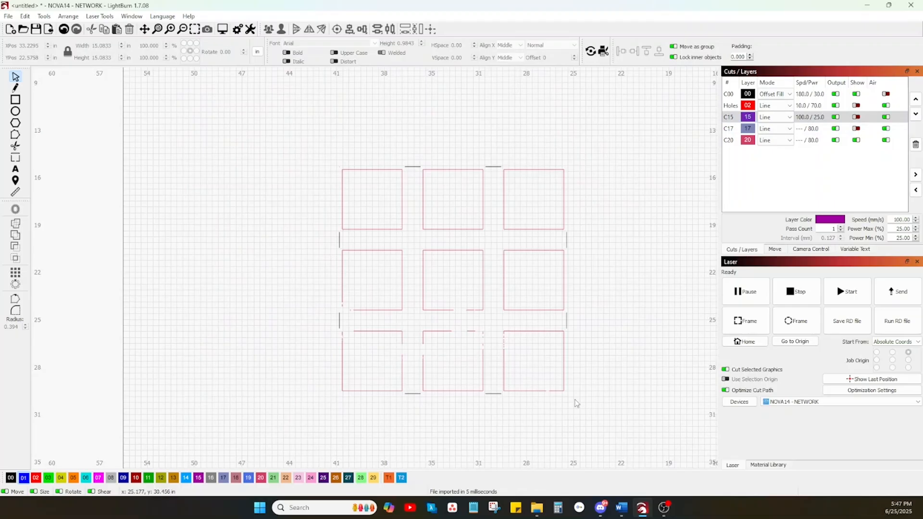
# Delete the inner tile borders on layer C20 together with the black connecting lines between the tiles.
pyautogui.moveTo(585, 403); pyautogui.dragTo(297, 149)
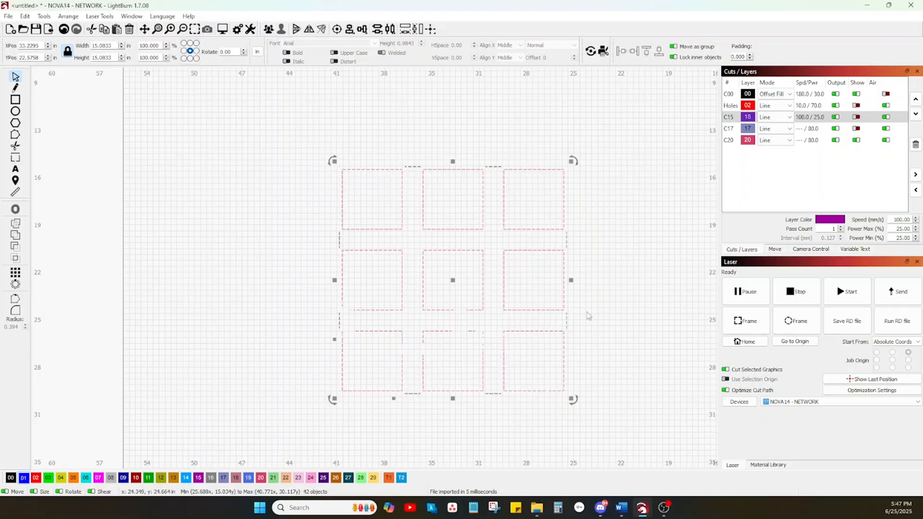
pyautogui.moveTo(584, 412)
pyautogui.mouseDown()
pyautogui.moveTo(346, 201)
pyautogui.moveTo(310, 143)
pyautogui.mouseUp()
pyautogui.press('Delete')
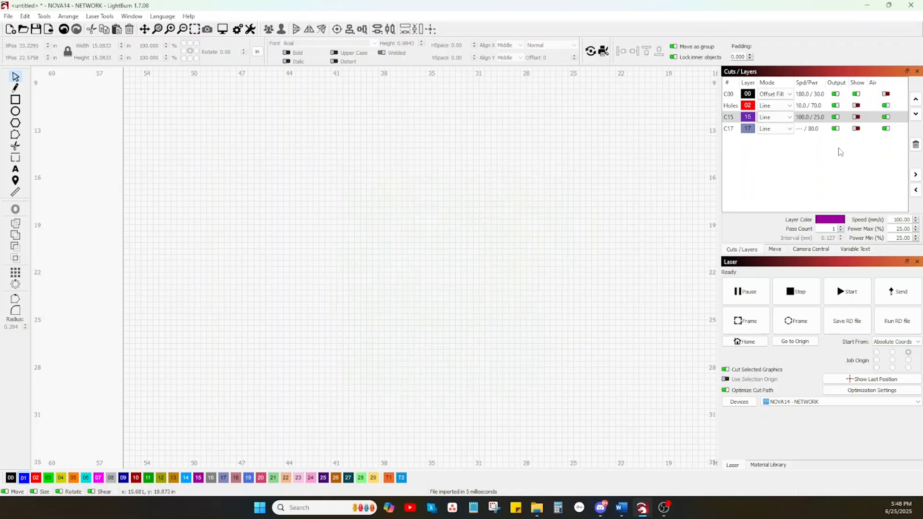
# Show layers C15 and C17 again and assign all their water outlines to the blue layer 01.
pyautogui.click(856, 117)
pyautogui.click(857, 129)
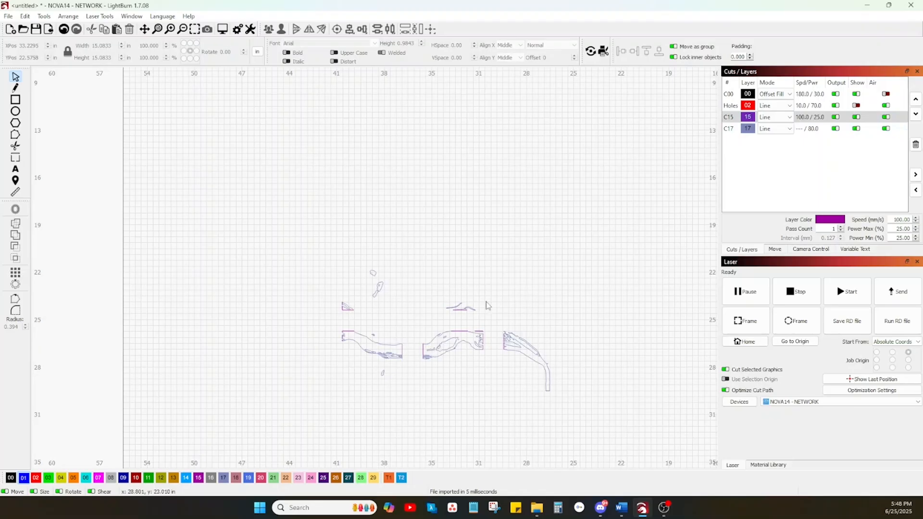
pyautogui.click(730, 131)
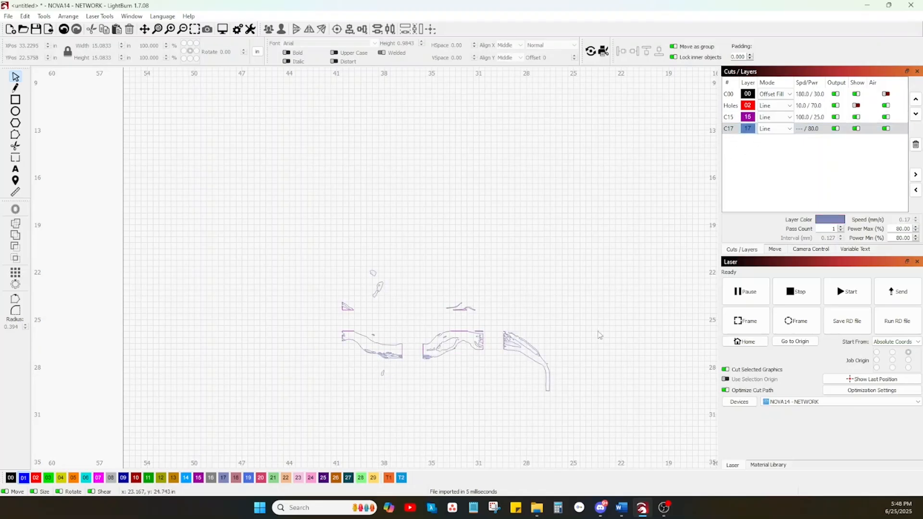
pyautogui.moveTo(588, 414); pyautogui.dragTo(257, 213)
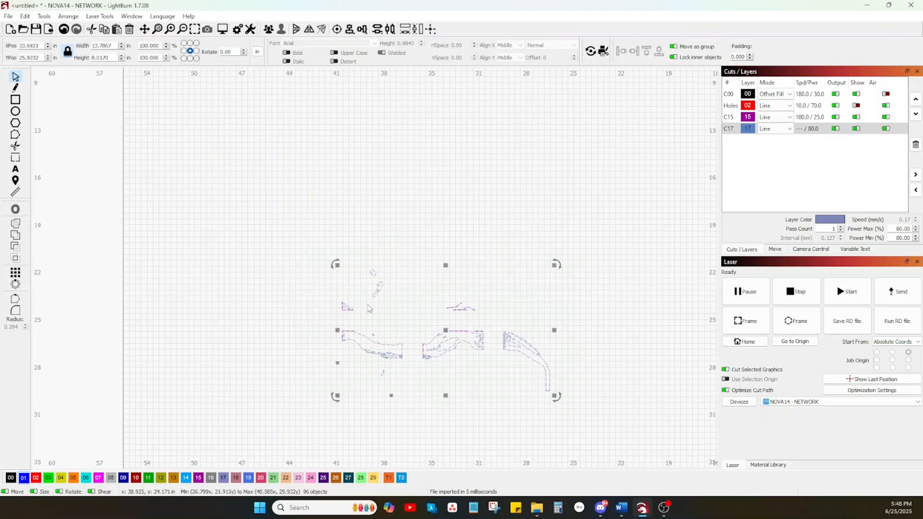
pyautogui.scroll(5, 369, 309)
pyautogui.scroll(-5, 369, 308)
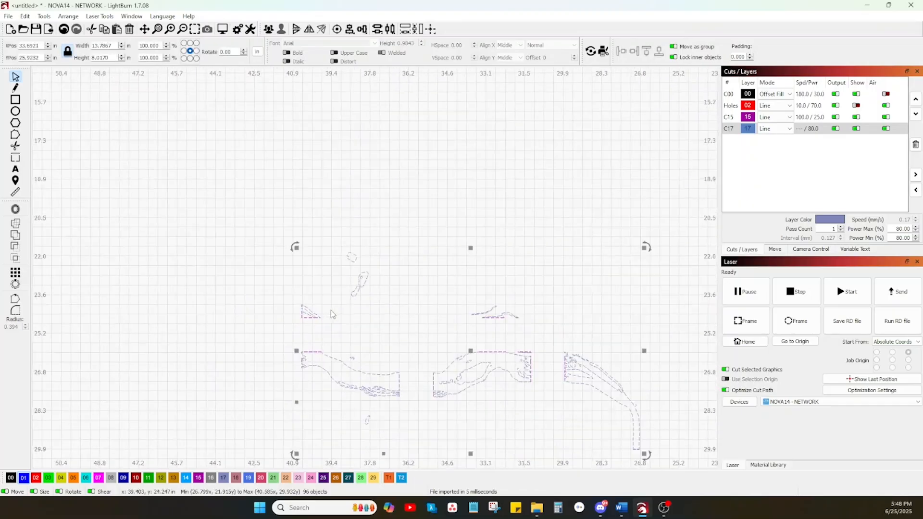
pyautogui.scroll(-2, 331, 311)
pyautogui.moveTo(515, 404)
pyautogui.mouseDown()
pyautogui.moveTo(208, 85)
pyautogui.moveTo(189, 208)
pyautogui.mouseUp()
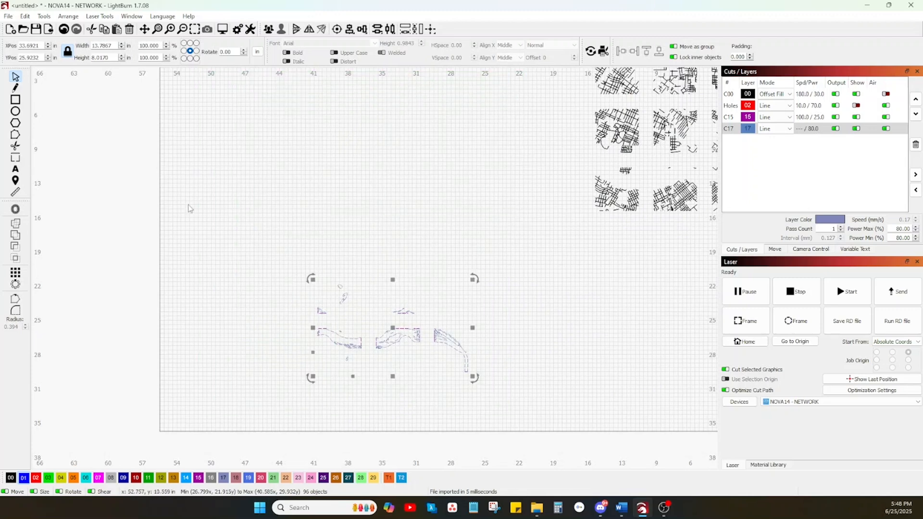
pyautogui.click(24, 479)
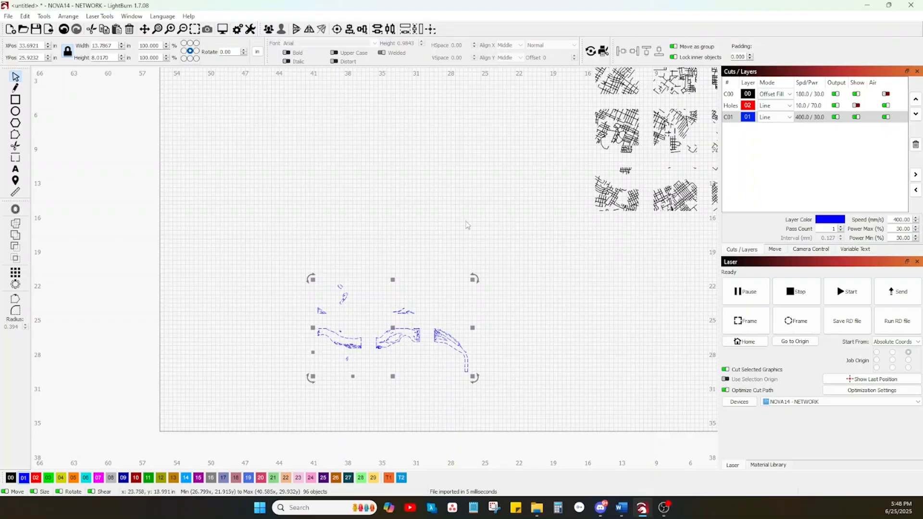
# Show the red Holes layer again and check the outer tile borders around the blue water outlines.
pyautogui.click(853, 106)
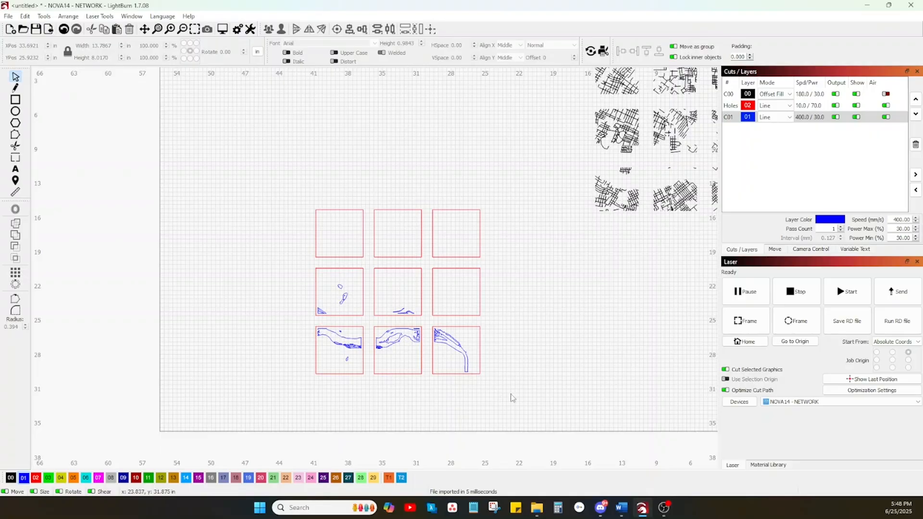
pyautogui.scroll(6, 442, 334)
pyautogui.scroll(-4, 442, 335)
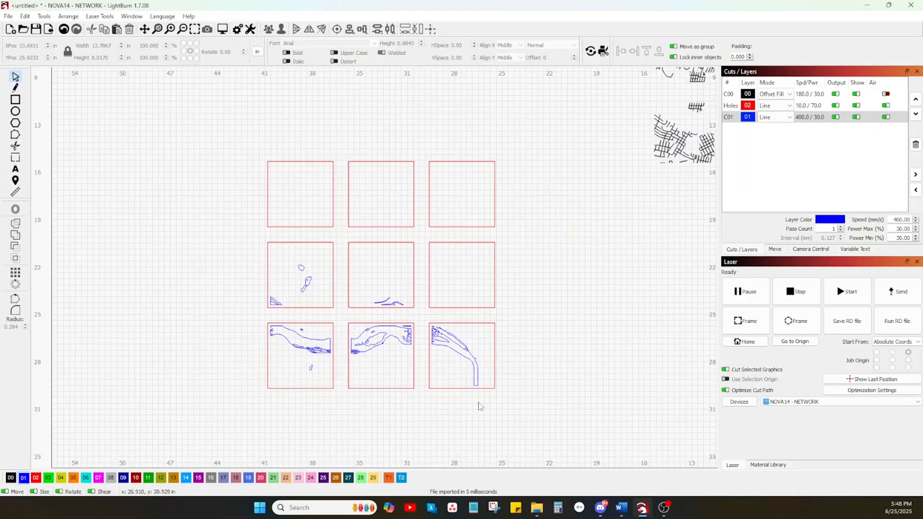
# Group each bottom-row tile's red border with its blue water outlines, making one separate group per tile.
pyautogui.moveTo(505, 403); pyautogui.dragTo(418, 314)
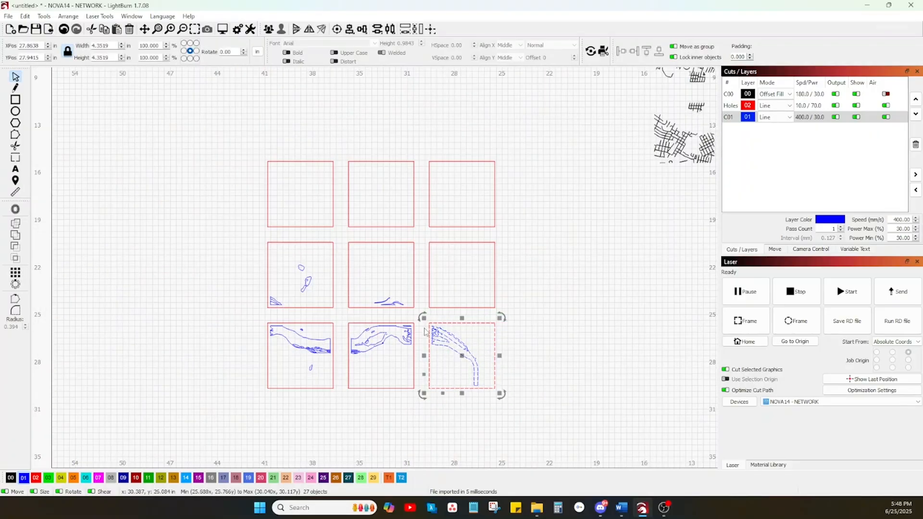
pyautogui.click(419, 397)
pyautogui.moveTo(419, 396); pyautogui.dragTo(339, 314)
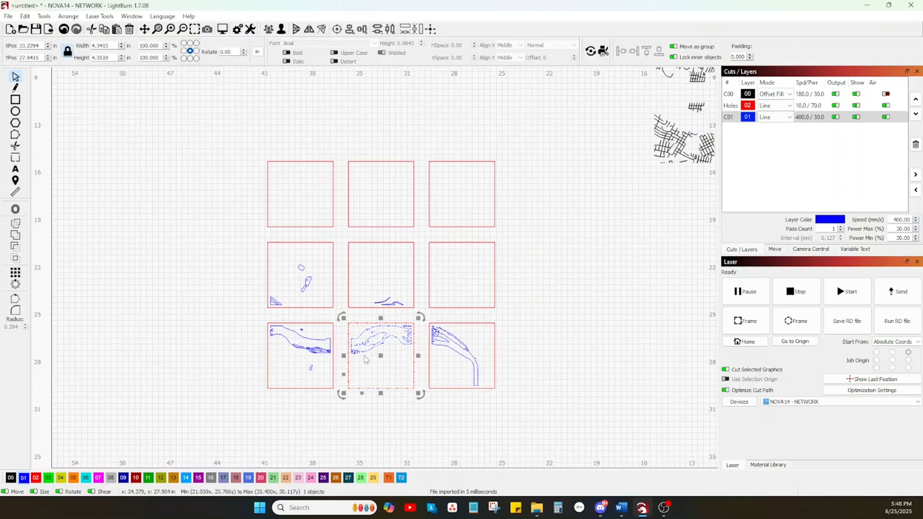
pyautogui.click(341, 398)
pyautogui.moveTo(342, 395); pyautogui.dragTo(259, 318)
# Group each middle-row tile's red border together with any water outlines inside it, one tile at a time.
pyautogui.moveTo(505, 313); pyautogui.dragTo(422, 236)
pyautogui.click(420, 308)
pyautogui.moveTo(386, 281); pyautogui.dragTo(341, 245)
pyautogui.click(340, 297)
pyautogui.moveTo(340, 314); pyautogui.dragTo(254, 239)
pyautogui.click(343, 316)
pyautogui.moveTo(342, 316); pyautogui.dragTo(257, 232)
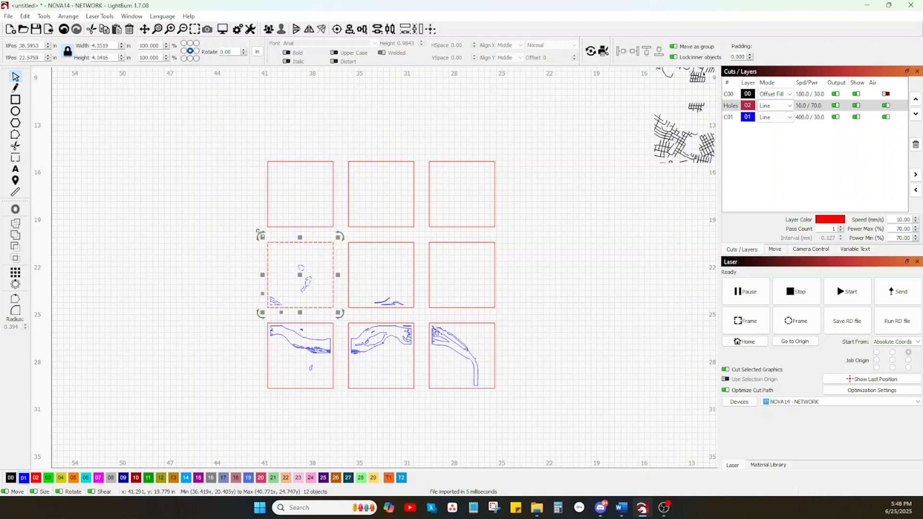
# Group the red border lines of each top-row tile into a separate group per tile.
pyautogui.moveTo(502, 234); pyautogui.dragTo(426, 142)
pyautogui.click(413, 239)
pyautogui.moveTo(417, 237); pyautogui.dragTo(342, 151)
pyautogui.click(331, 221)
pyautogui.moveTo(342, 233); pyautogui.dragTo(253, 146)
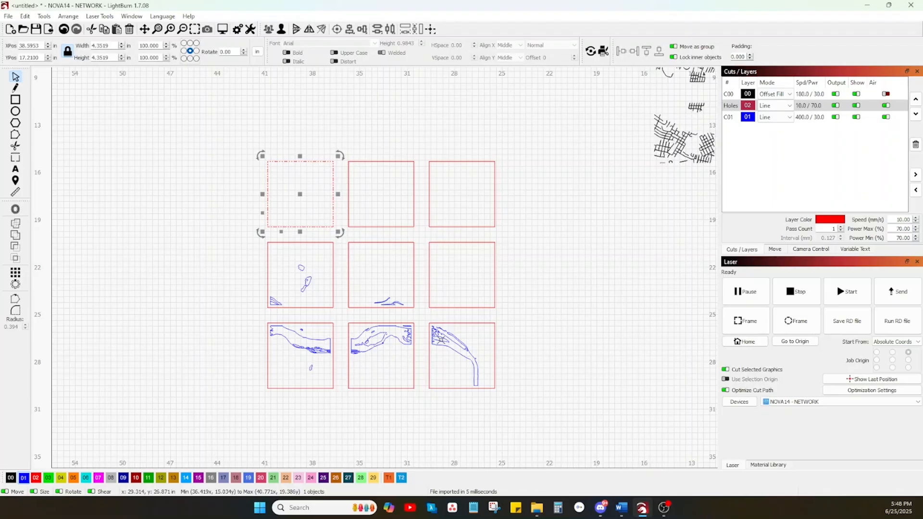
# Group all nine water and border tiles into a single object.
pyautogui.scroll(-3, 466, 361)
pyautogui.click(500, 378)
pyautogui.moveTo(502, 386); pyautogui.dragTo(337, 236)
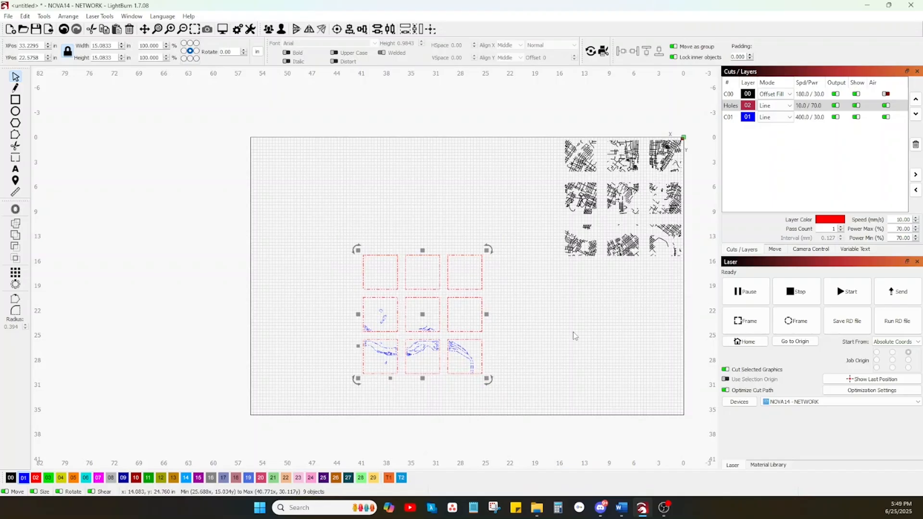
pyautogui.hotkey('ctrl', 'g')
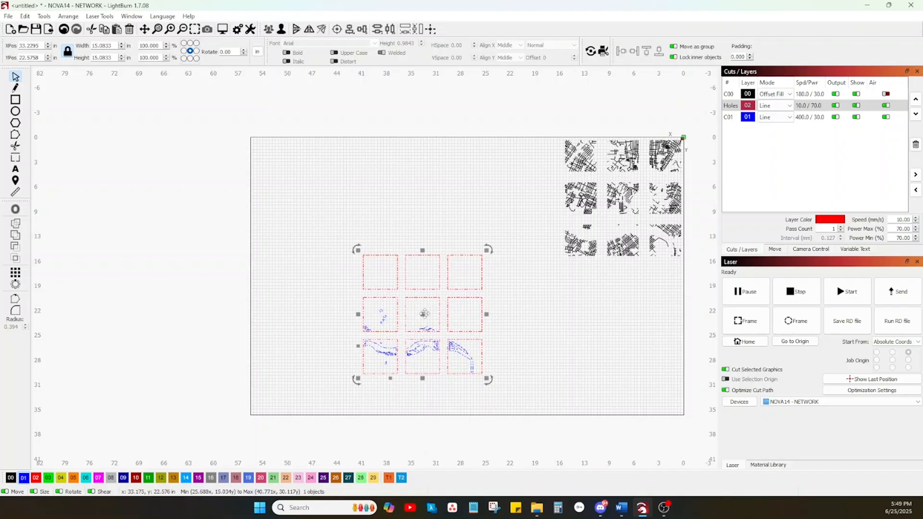
# Align the grouped water and border tiles centre to centre with the black street tiles and check the overlay.
pyautogui.keyDown('shift'); pyautogui.click(616, 204); pyautogui.keyUp('shift')
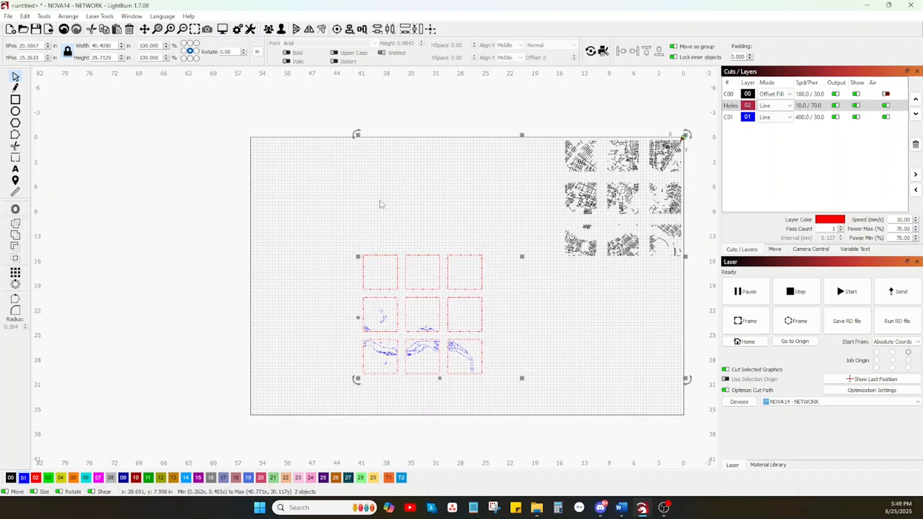
pyautogui.click(337, 30)
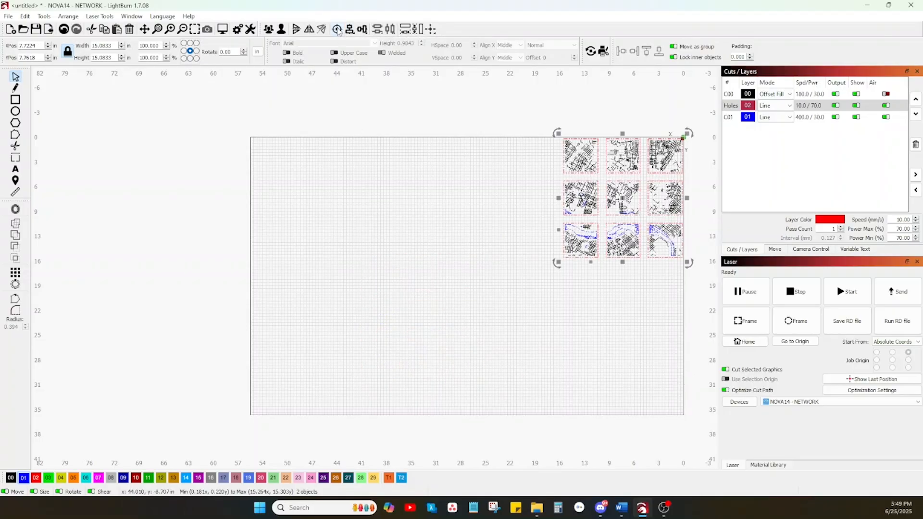
pyautogui.click(635, 282)
pyautogui.scroll(2, 646, 201)
pyautogui.scroll(5, 645, 201)
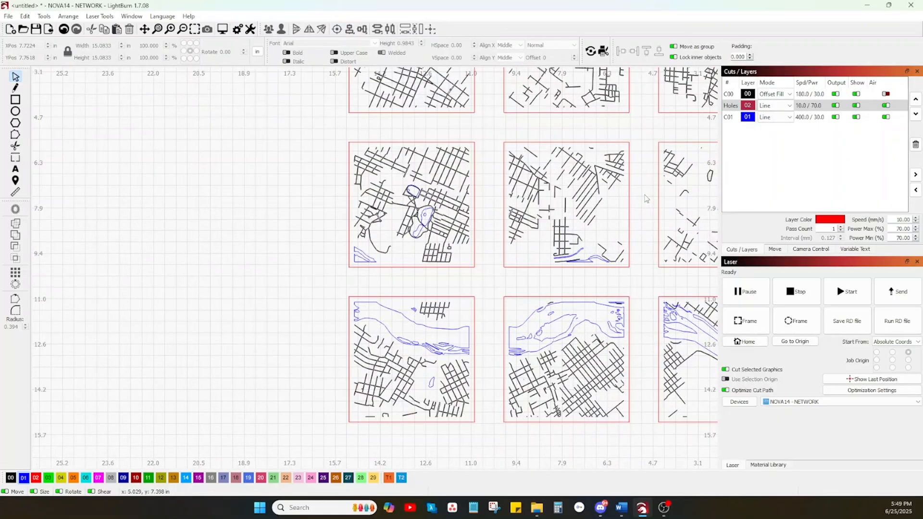
pyautogui.scroll(-5, 646, 198)
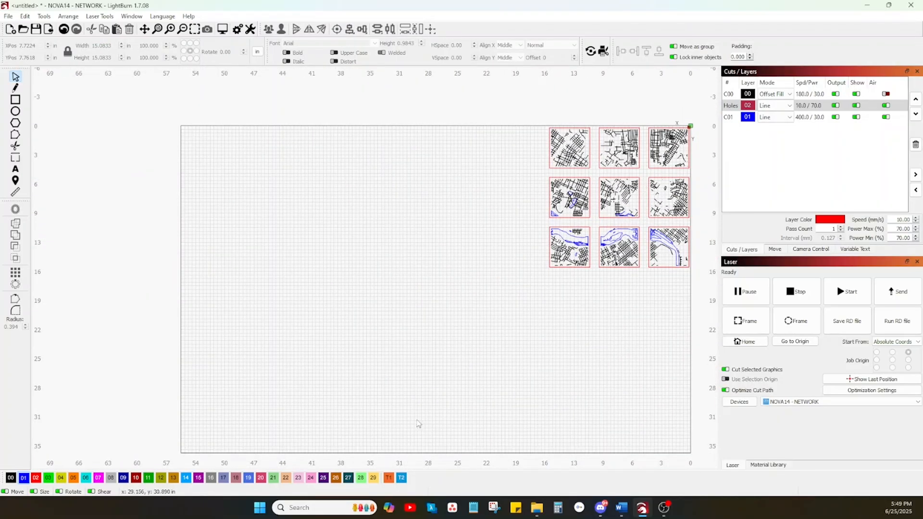
# Import j1fp393h-roads-layer-cut.svg from the map export folder onto an empty part of the workspace and examine its tiles.
pyautogui.moveTo(533, 512)
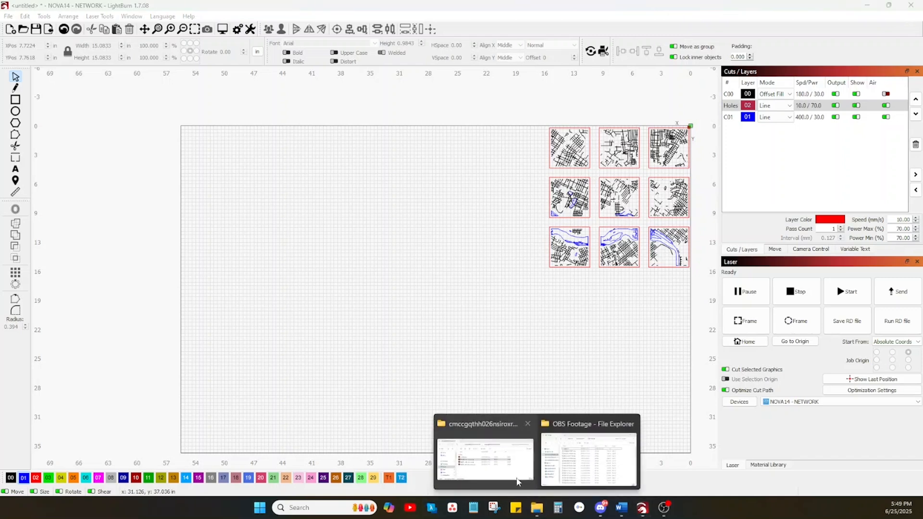
pyautogui.click(521, 481)
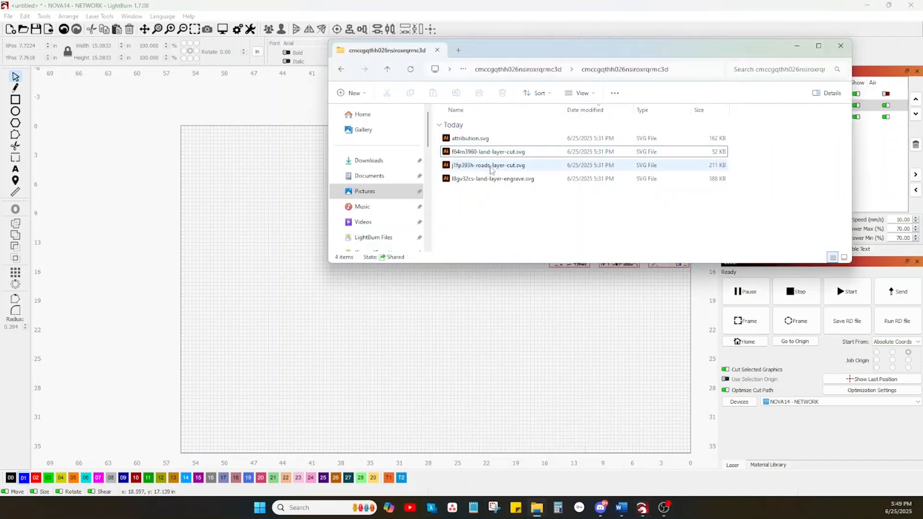
pyautogui.moveTo(492, 170); pyautogui.dragTo(354, 329)
pyautogui.click(417, 325)
pyautogui.scroll(5, 408, 318)
pyautogui.scroll(-2, 390, 306)
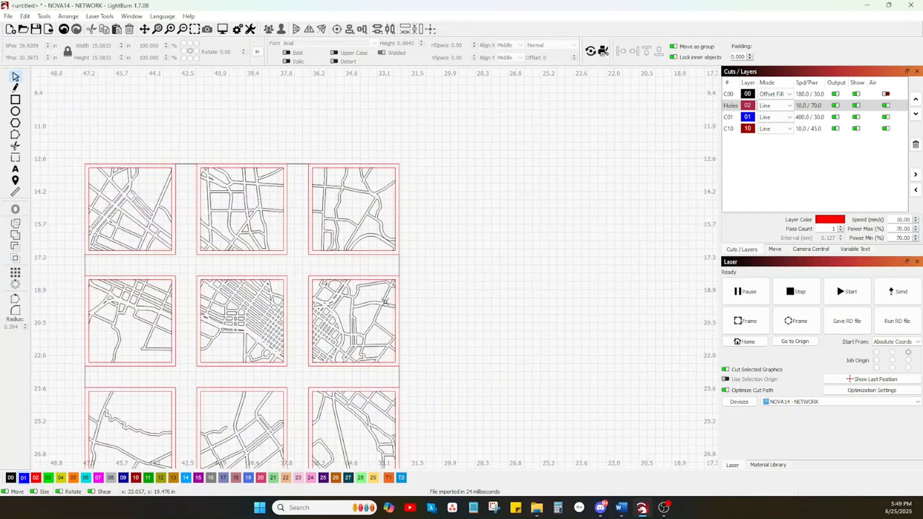
pyautogui.scroll(4, 352, 261)
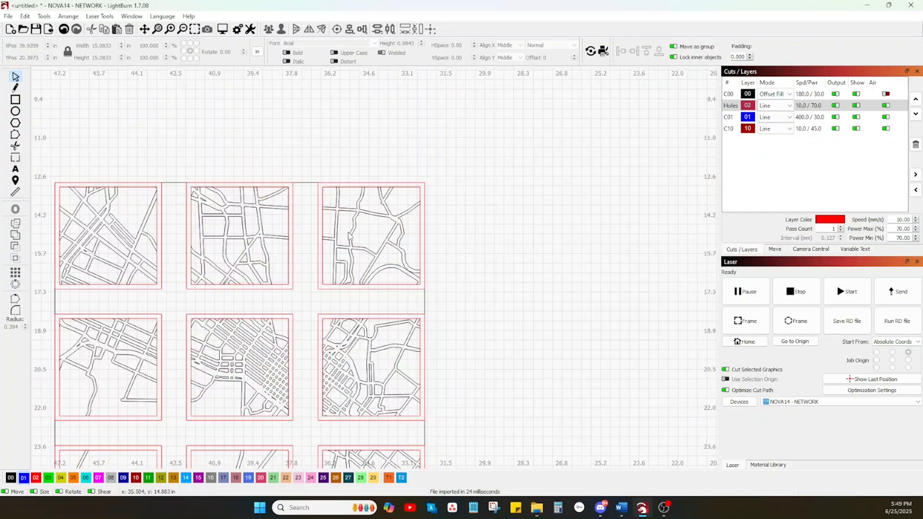
pyautogui.scroll(-5, 353, 236)
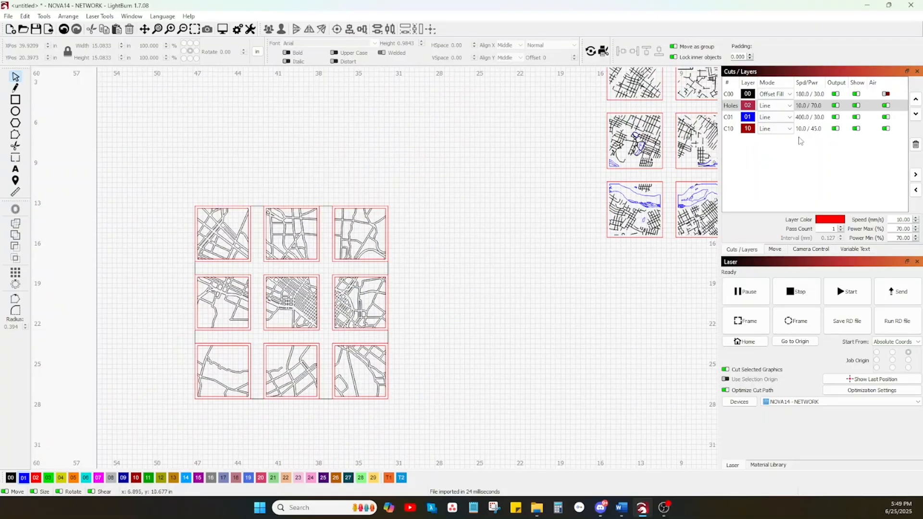
# Isolate layer C10 by hiding the Holes and C00 layers, and delete all its dark red edge segments from the road tiles.
pyautogui.click(856, 106)
pyautogui.click(857, 106)
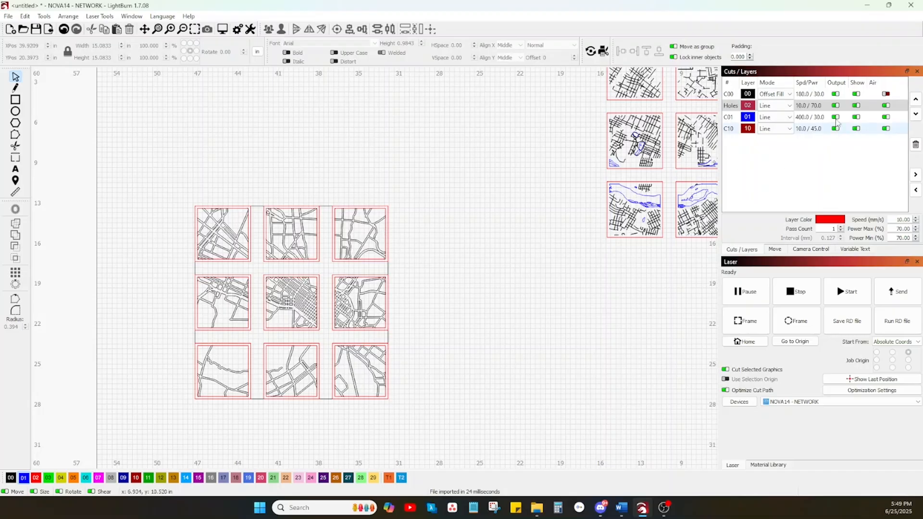
pyautogui.click(856, 105)
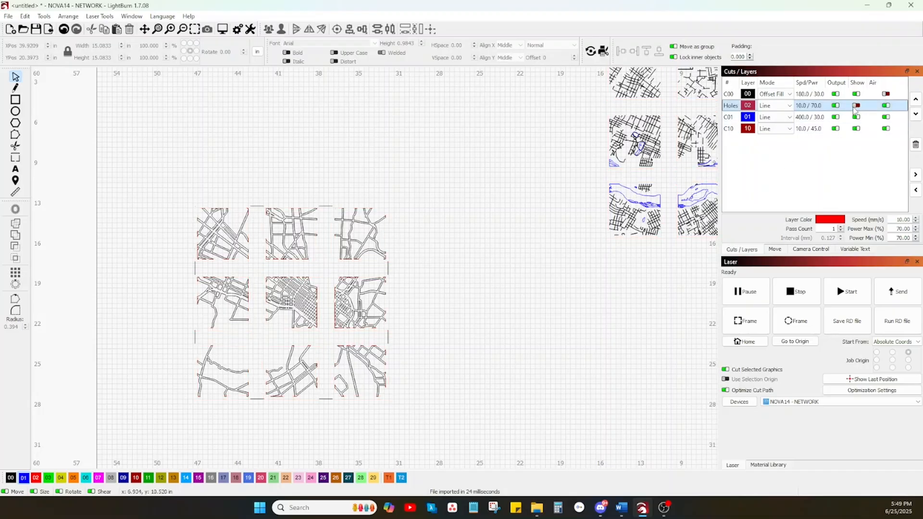
pyautogui.click(736, 131)
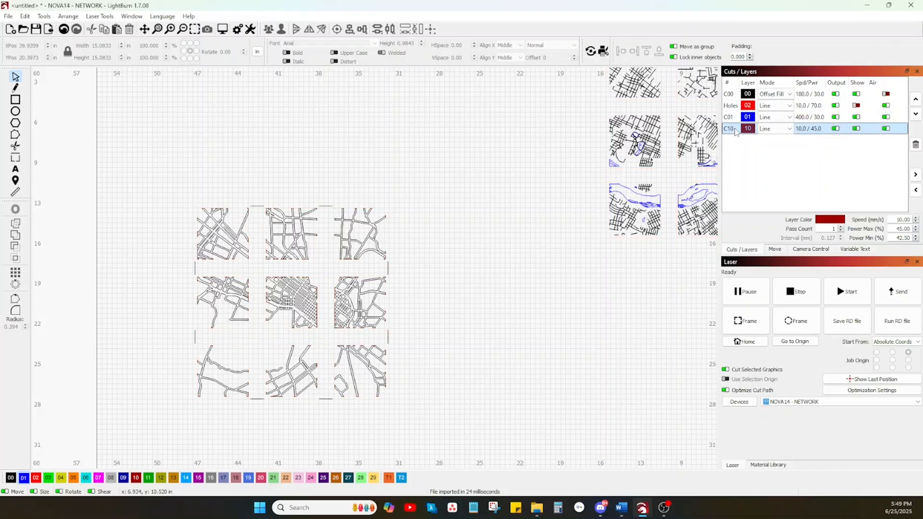
pyautogui.scroll(10, 341, 267)
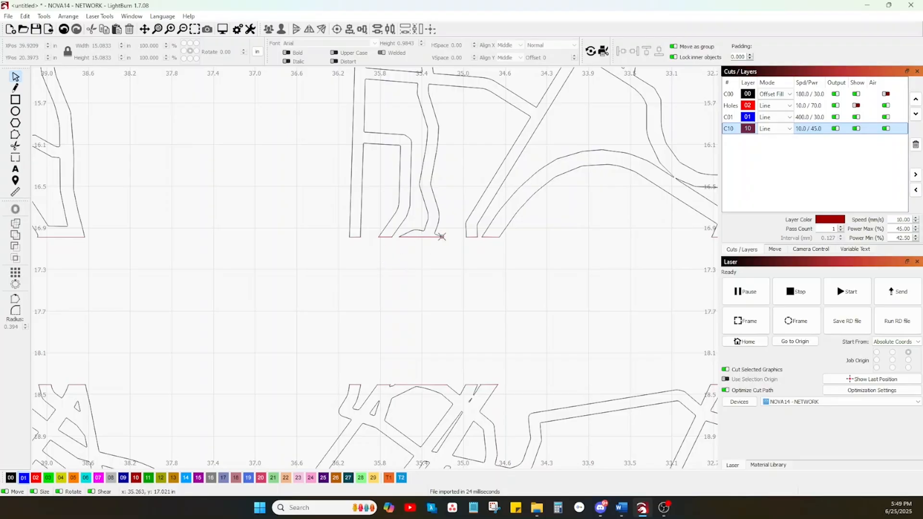
pyautogui.scroll(-1, 435, 239)
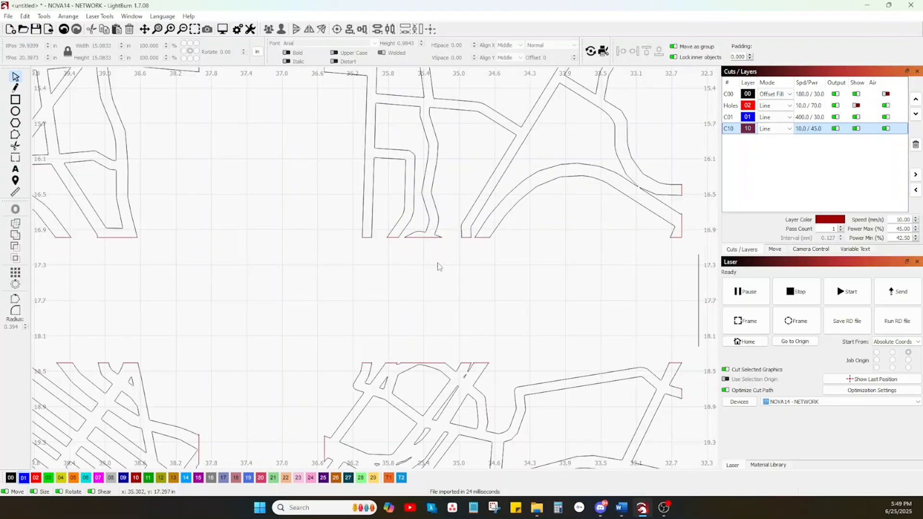
pyautogui.scroll(-8, 439, 266)
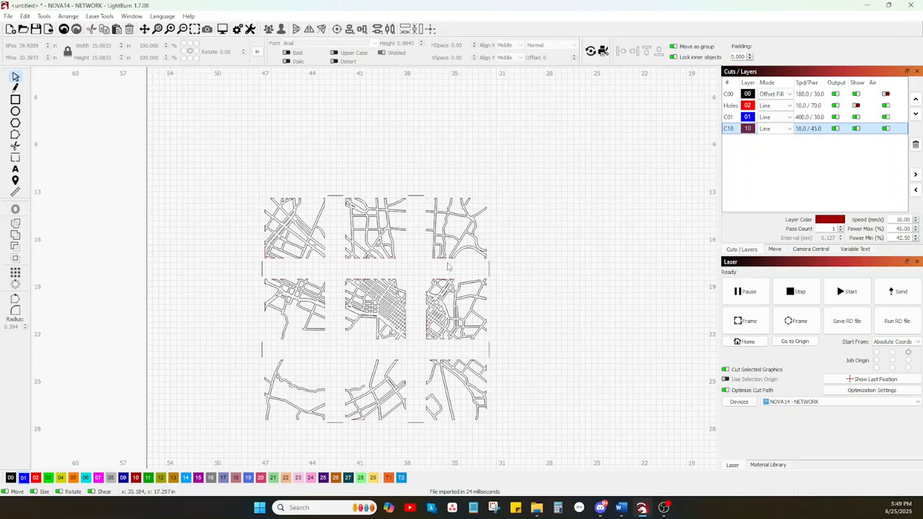
pyautogui.click(857, 95)
pyautogui.moveTo(506, 444); pyautogui.dragTo(219, 149)
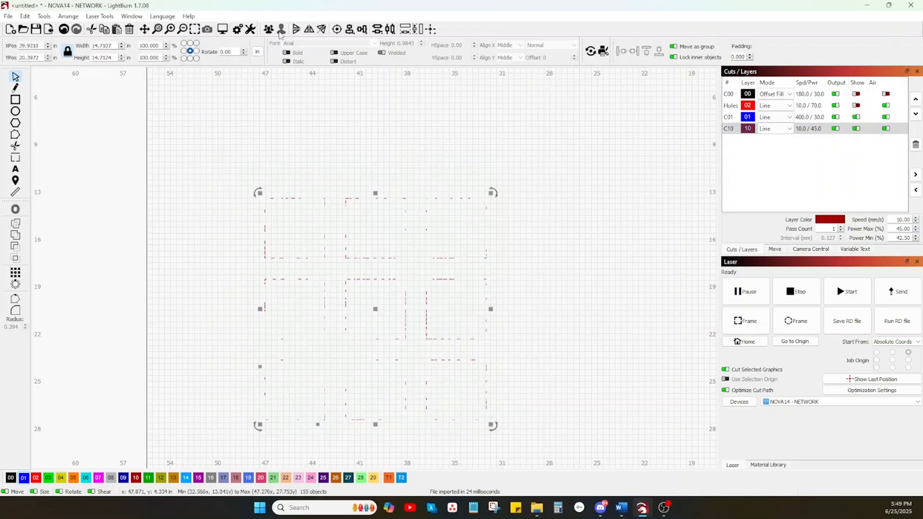
pyautogui.press('Delete')
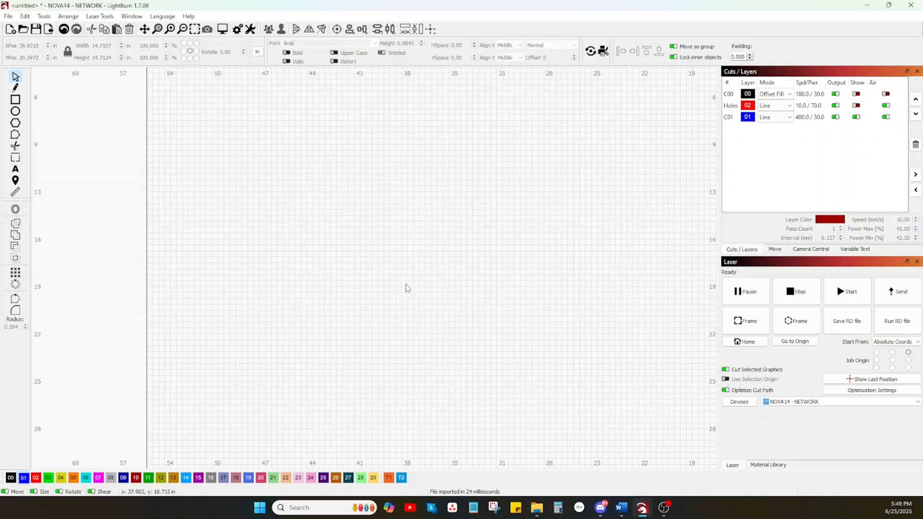
# Show the red Holes layer and the black layer C00 again.
pyautogui.click(857, 106)
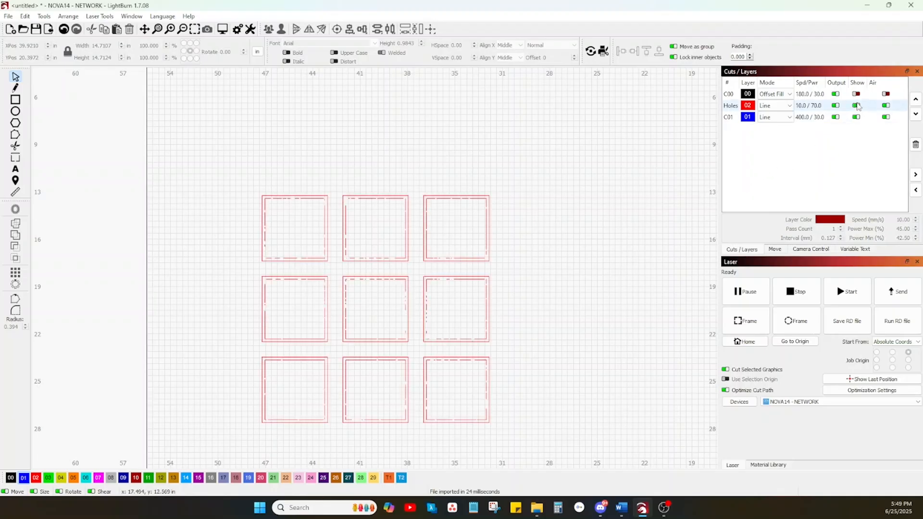
pyautogui.click(856, 94)
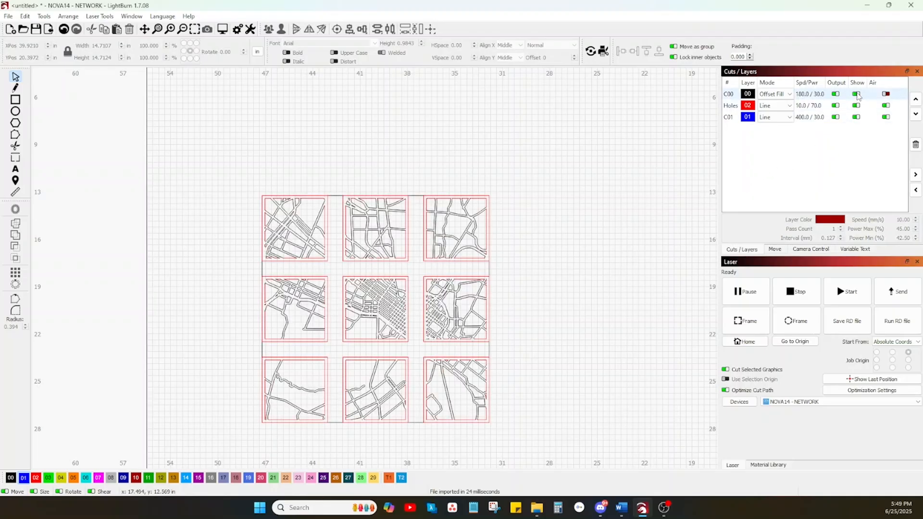
pyautogui.click(504, 289)
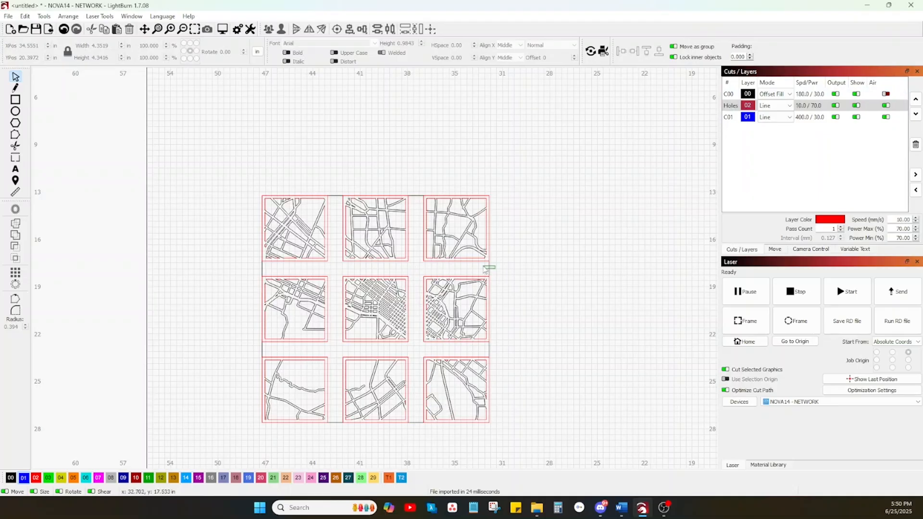
# Delete the black connecting lines in the gaps between the imported road tiles.
pyautogui.click(485, 268)
pyautogui.press('Delete')
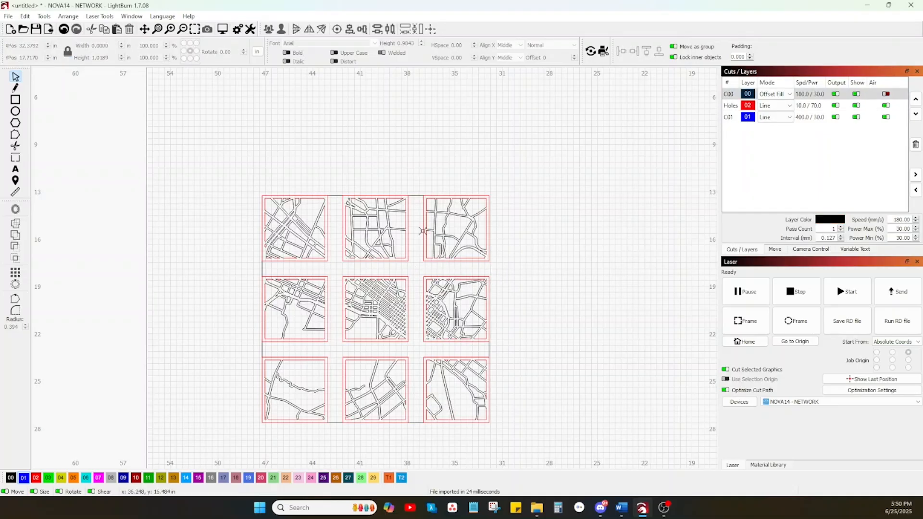
pyautogui.moveTo(414, 193); pyautogui.dragTo(414, 191)
pyautogui.press('Delete')
pyautogui.moveTo(291, 267); pyautogui.dragTo(256, 278)
pyautogui.moveTo(282, 356); pyautogui.dragTo(252, 343)
pyautogui.press('Delete')
pyautogui.moveTo(339, 432); pyautogui.dragTo(324, 424)
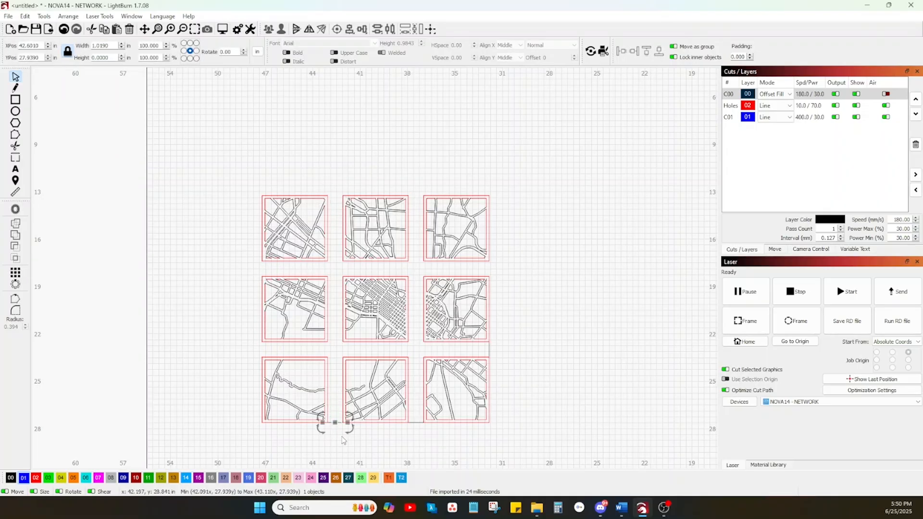
pyautogui.click(417, 423)
pyautogui.click(490, 350)
pyautogui.press('Delete')
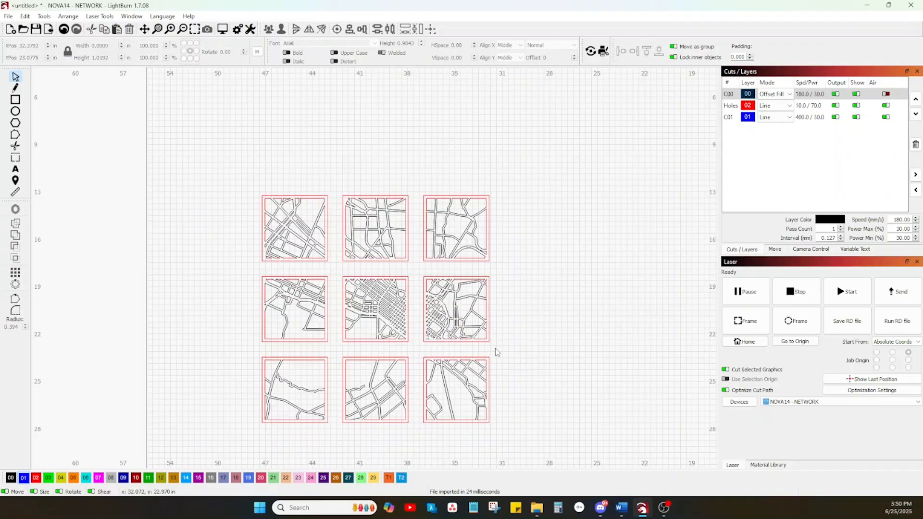
# Assign all lines of the nine imported road tiles to the red layer 02.
pyautogui.moveTo(511, 436); pyautogui.dragTo(189, 155)
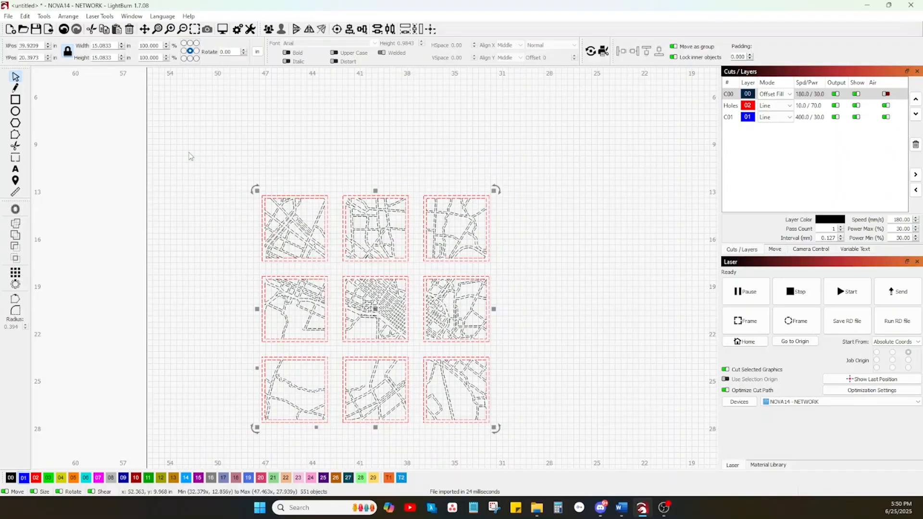
pyautogui.click(37, 479)
pyautogui.click(195, 294)
# Group the road tiles of the top and middle rows individually, each with its roads and borders.
pyautogui.moveTo(334, 269); pyautogui.dragTo(251, 183)
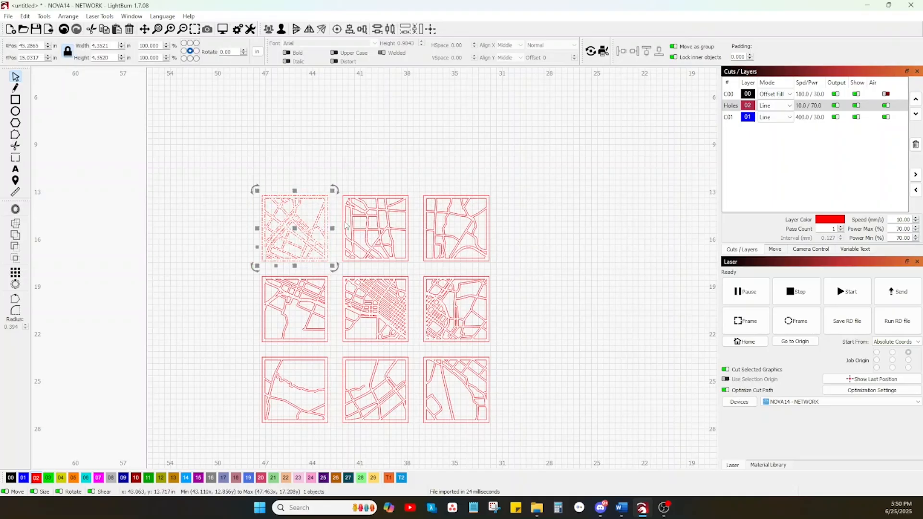
pyautogui.moveTo(412, 268); pyautogui.dragTo(388, 243)
pyautogui.moveTo(499, 350); pyautogui.dragTo(420, 268)
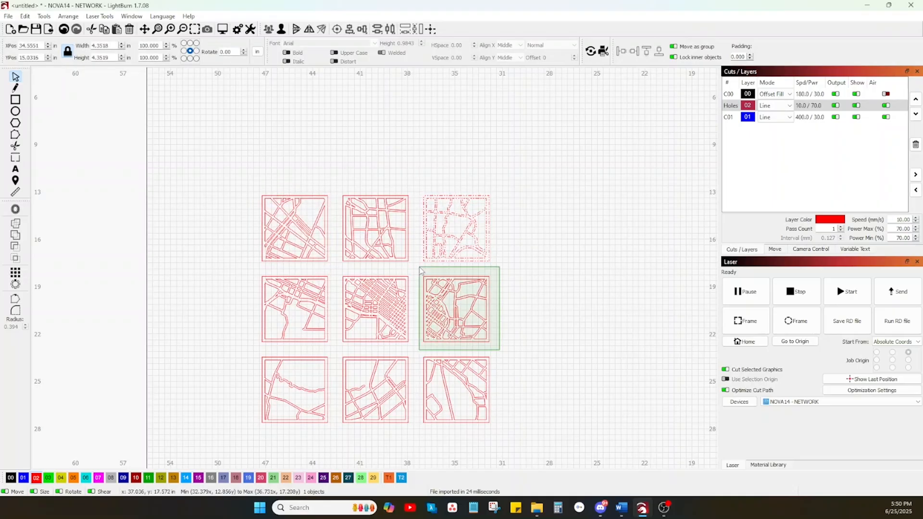
pyautogui.click(419, 316)
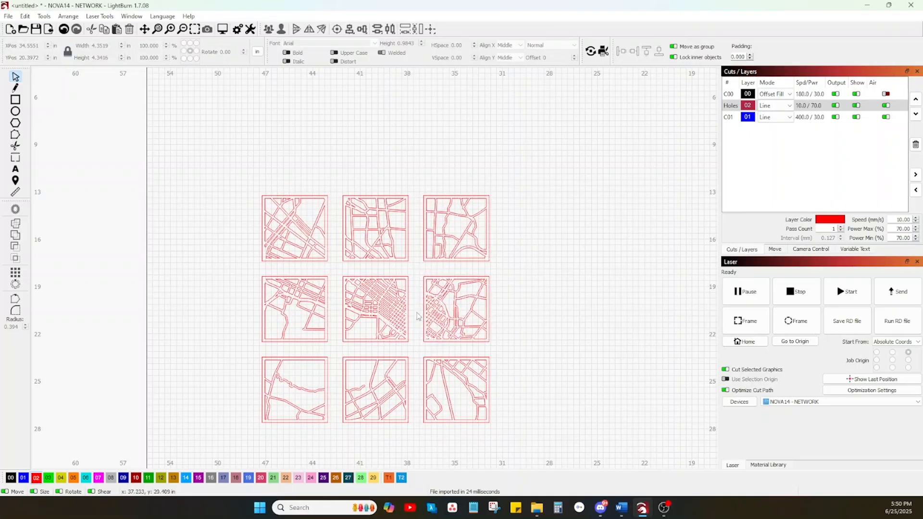
pyautogui.moveTo(339, 271); pyautogui.dragTo(339, 271)
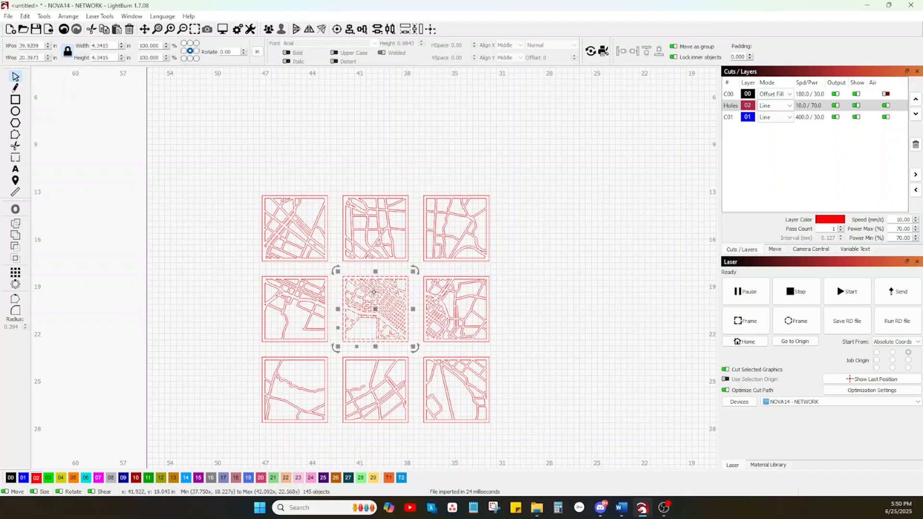
pyautogui.click(335, 354)
pyautogui.moveTo(335, 352); pyautogui.dragTo(249, 265)
# Group each of the three bottom-row road tiles separately with its roads and borders.
pyautogui.moveTo(329, 422); pyautogui.dragTo(239, 359)
pyautogui.click(324, 437)
pyautogui.moveTo(333, 433); pyautogui.dragTo(260, 351)
pyautogui.moveTo(417, 437); pyautogui.dragTo(338, 350)
pyautogui.moveTo(505, 434); pyautogui.dragTo(419, 361)
pyautogui.click(542, 412)
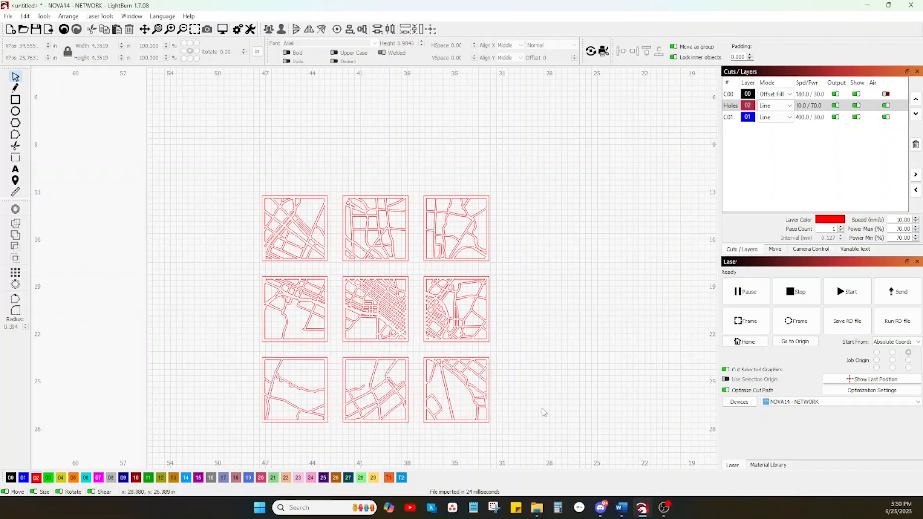
# Move all nine red road tiles directly beside the street and water tiles along the bed's upper edge, and select the upper-left road tile.
pyautogui.scroll(-4, 541, 392)
pyautogui.moveTo(482, 428); pyautogui.dragTo(325, 308)
pyautogui.moveTo(423, 335); pyautogui.dragTo(497, 285)
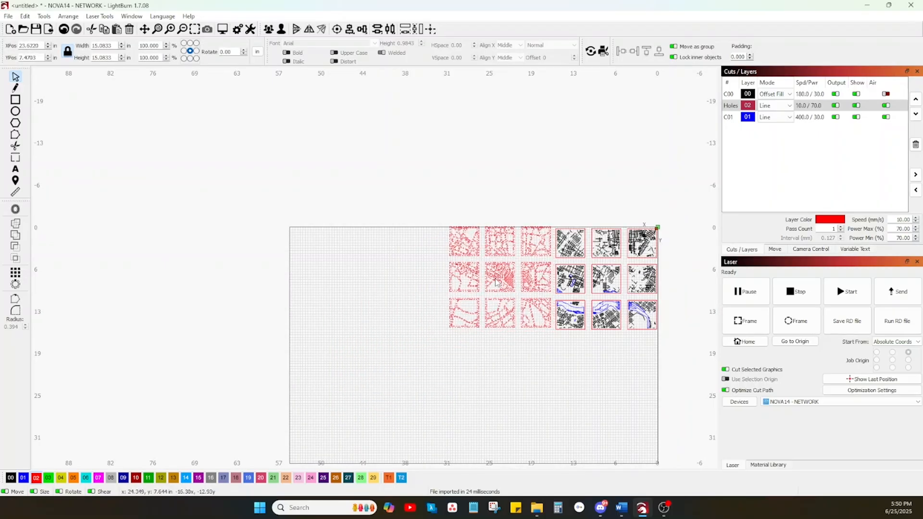
pyautogui.click(452, 266)
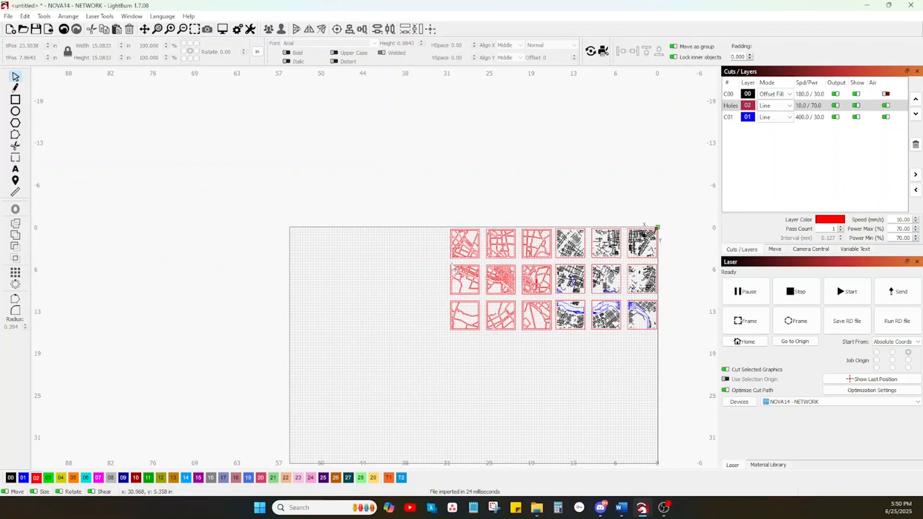
pyautogui.click(468, 260)
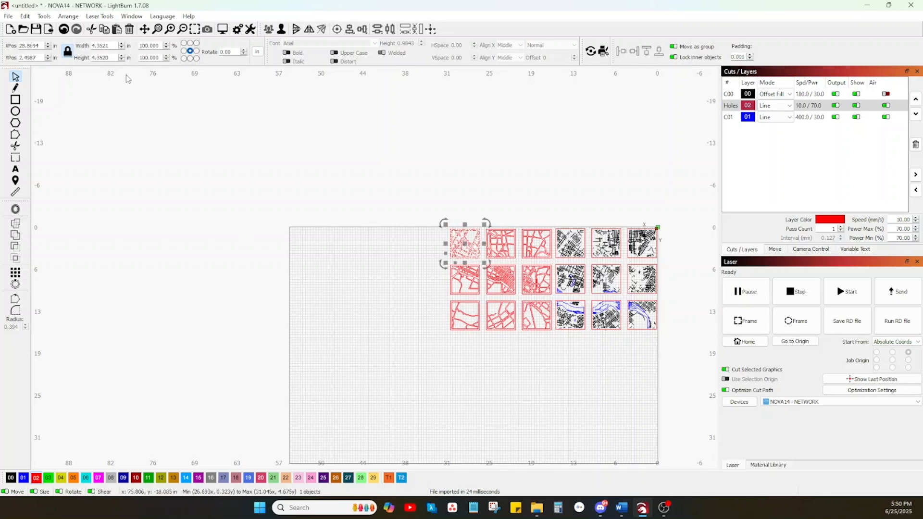
# Scale all eighteen tiles together proportionally by a factor of 3.677, and check the size of the upper-left road tile.
pyautogui.click(326, 307)
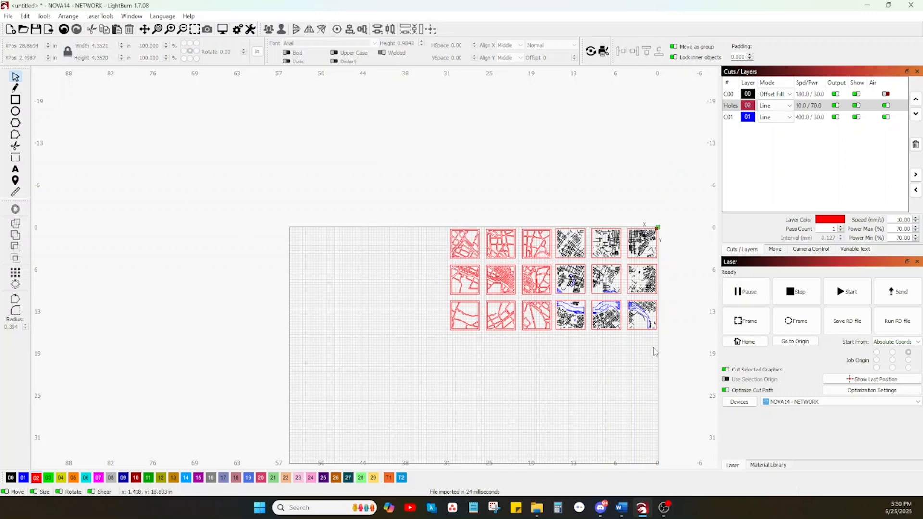
pyautogui.moveTo(668, 352); pyautogui.dragTo(392, 183)
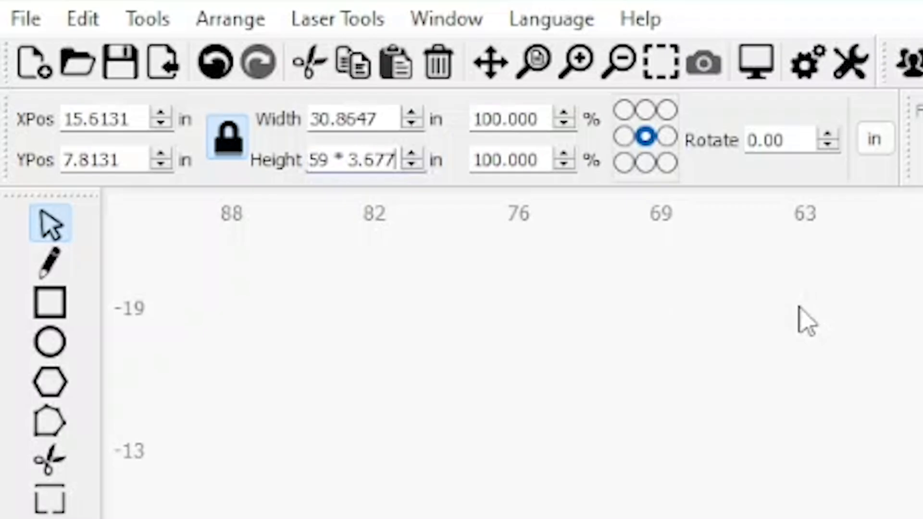
pyautogui.press('Return')
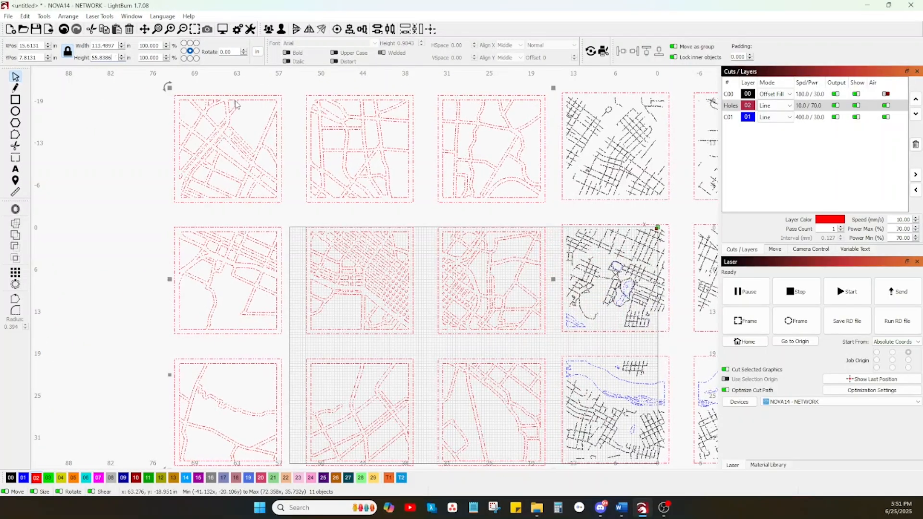
pyautogui.click(289, 188)
pyautogui.moveTo(292, 215); pyautogui.dragTo(247, 154)
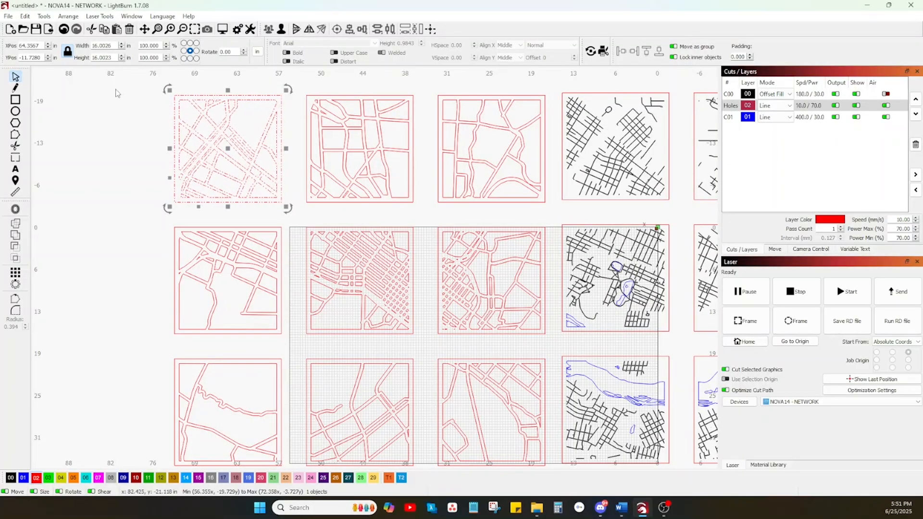
pyautogui.click(142, 86)
# Move all eighteen enlarged tiles down and to the left so the upper street tiles overlap the bed.
pyautogui.scroll(-3, 290, 136)
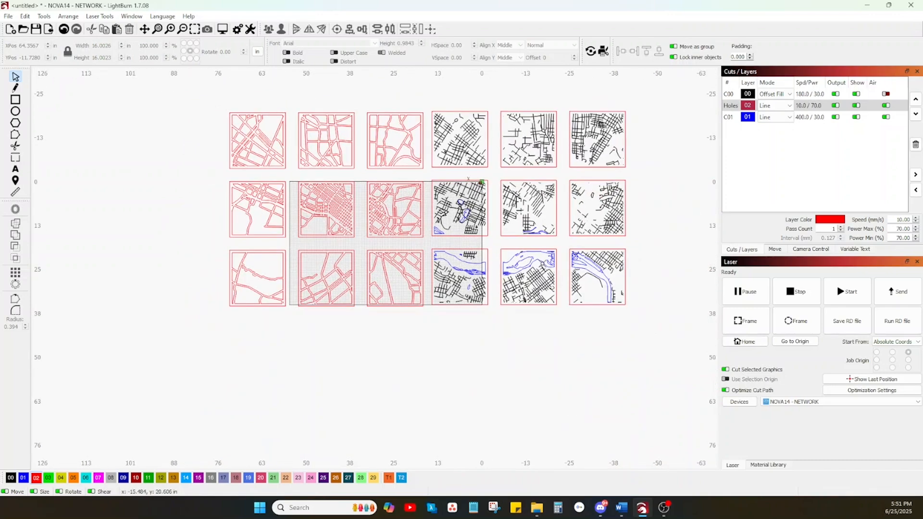
pyautogui.moveTo(647, 328); pyautogui.dragTo(119, 88)
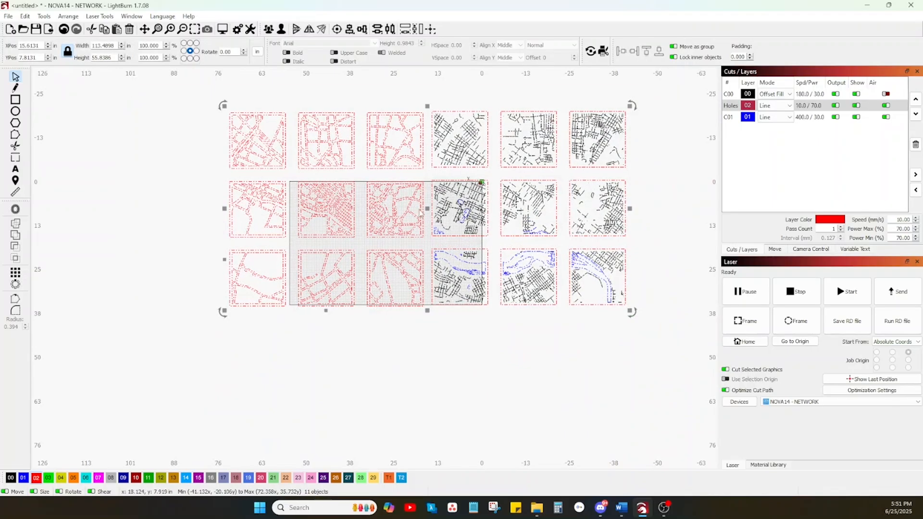
pyautogui.moveTo(425, 210); pyautogui.dragTo(295, 331)
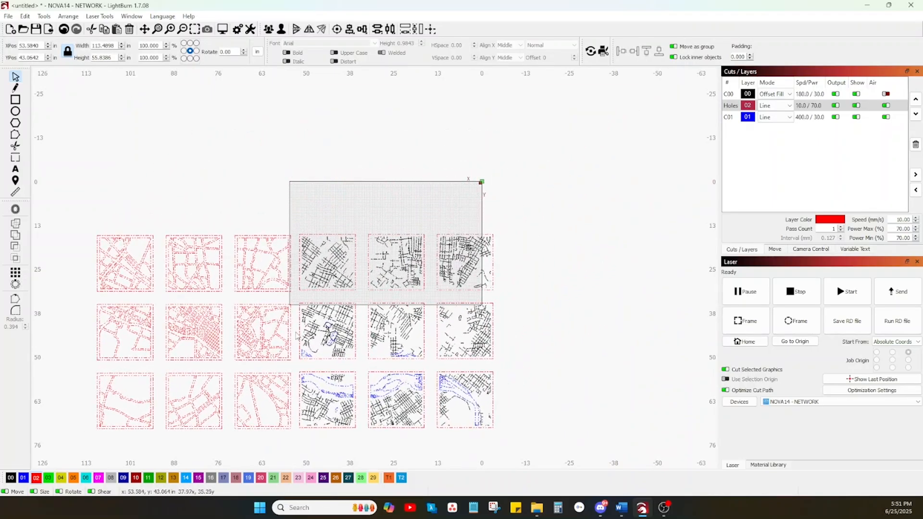
pyautogui.click(554, 238)
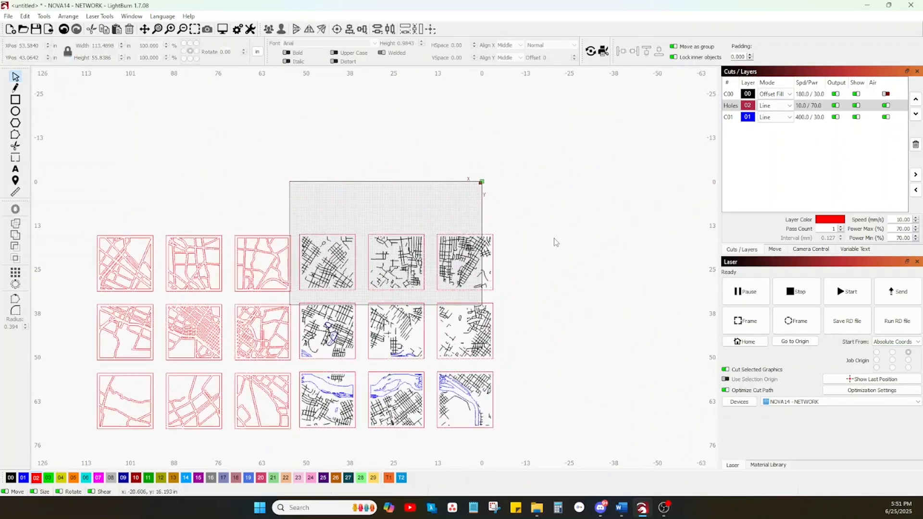
# Try switching off the output of the black street layer C00, and switch it back on.
pyautogui.click(836, 93)
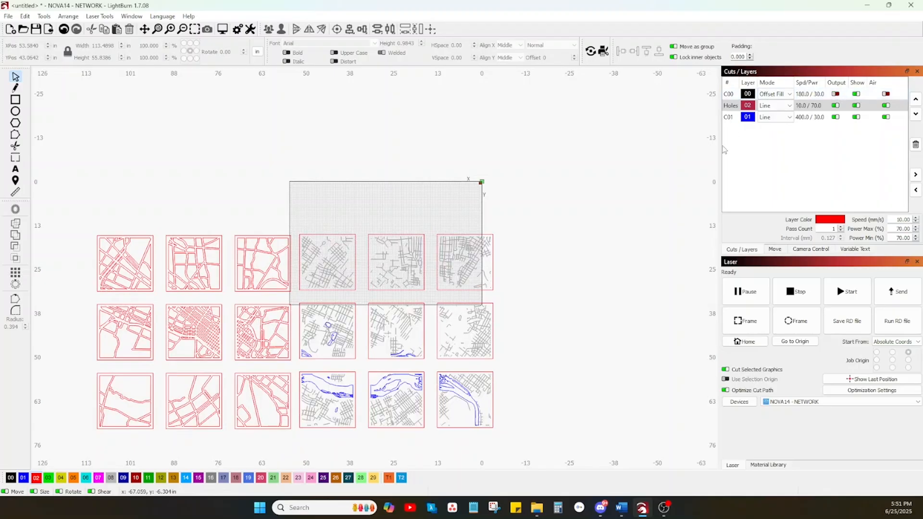
pyautogui.scroll(3, 427, 286)
pyautogui.scroll(-1, 423, 281)
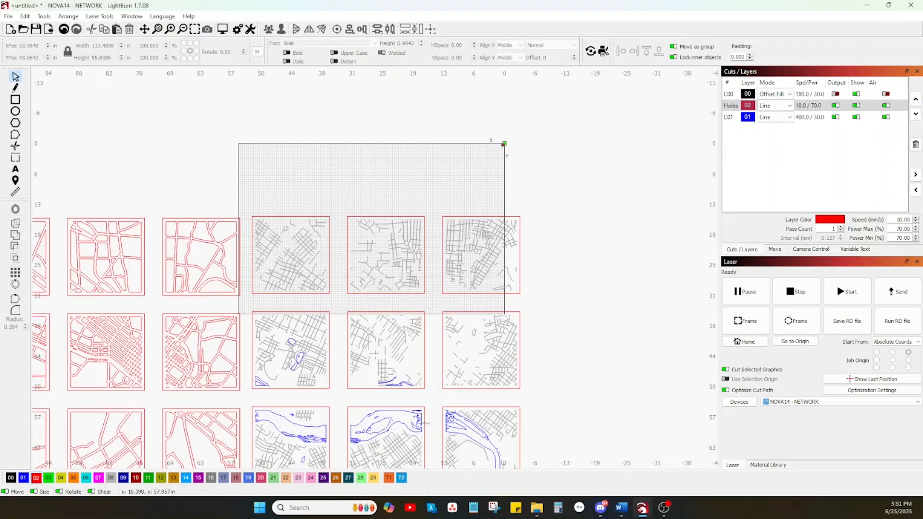
pyautogui.click(836, 95)
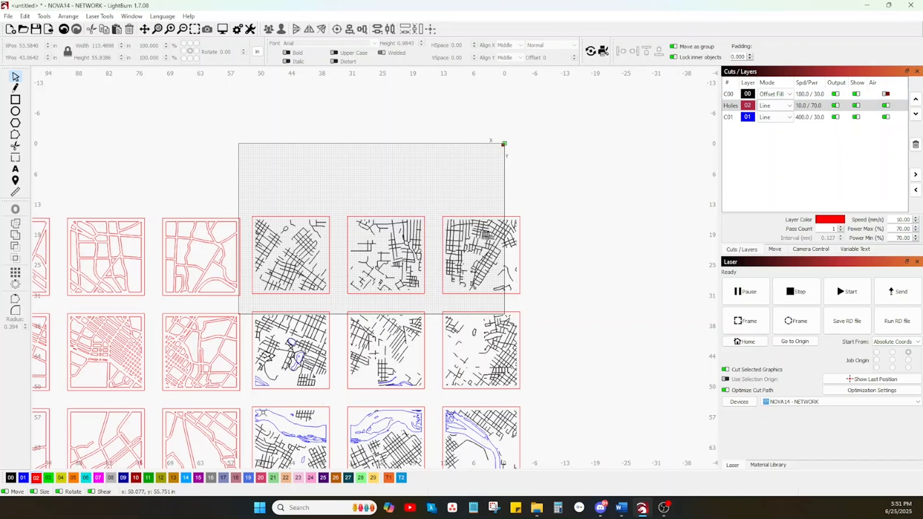
# Move the complete eighteen-tile layout upward so the bottom row of street tiles overlaps the bed's upper part.
pyautogui.scroll(-1, 357, 409)
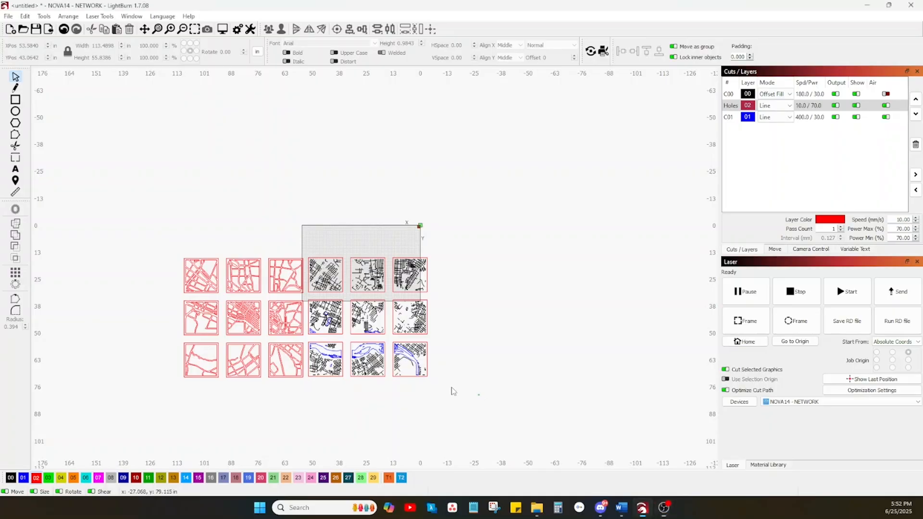
pyautogui.moveTo(479, 395); pyautogui.dragTo(134, 235)
pyautogui.moveTo(296, 296); pyautogui.dragTo(276, 191)
# Ungroup the nine street and water tiles so that their parts can be selected tile by tile.
pyautogui.click(466, 273)
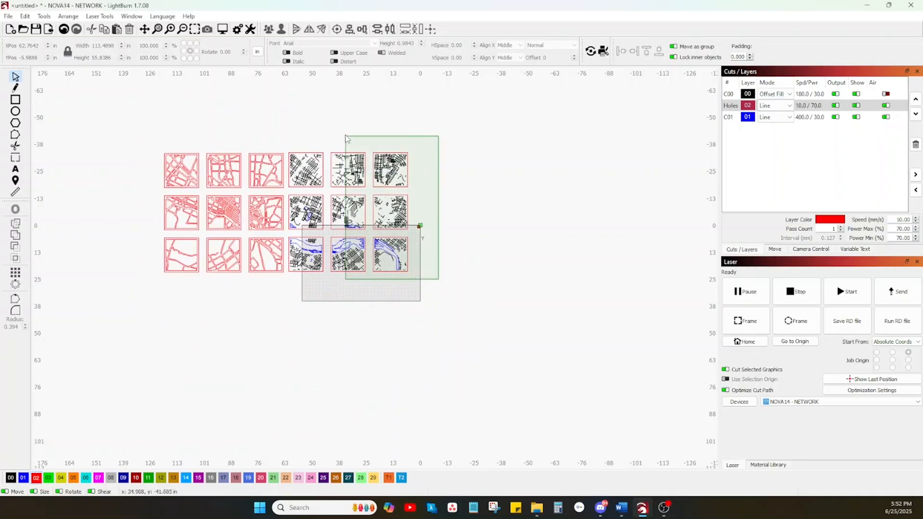
pyautogui.moveTo(346, 138); pyautogui.dragTo(339, 136)
pyautogui.click(445, 210)
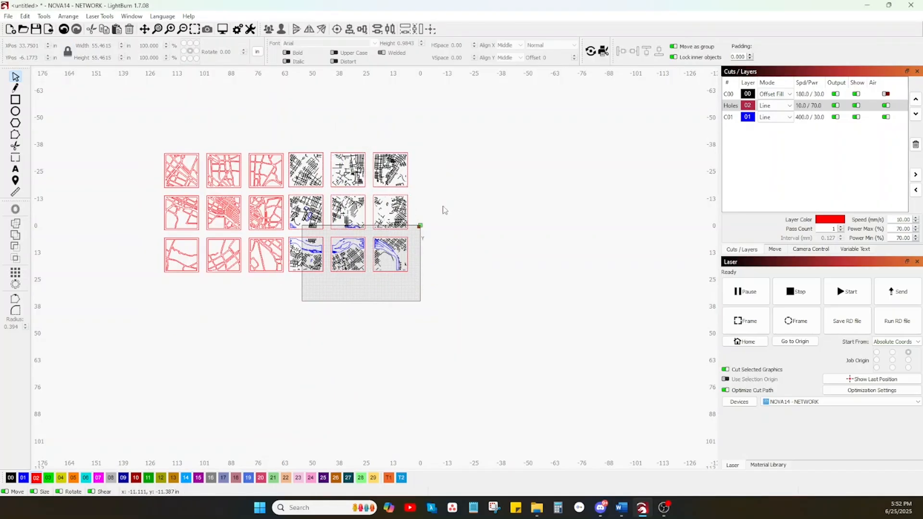
pyautogui.moveTo(308, 138); pyautogui.dragTo(308, 138)
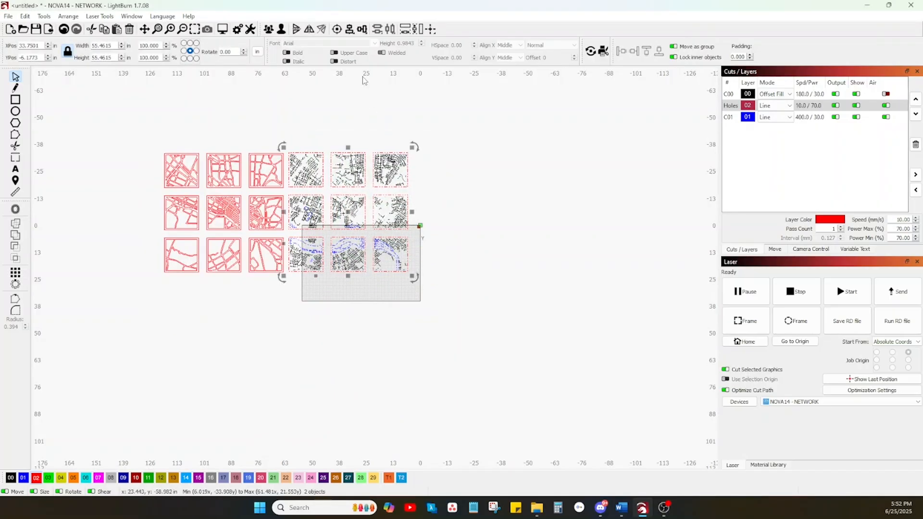
pyautogui.click(447, 208)
# Group each street and water tile separately with its own streets, water outlines and border.
pyautogui.moveTo(379, 245); pyautogui.dragTo(369, 236)
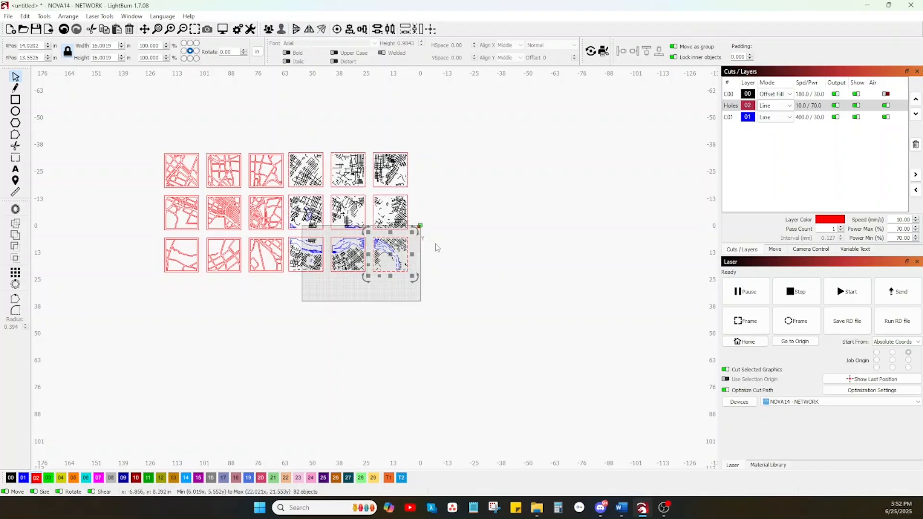
pyautogui.click(434, 231)
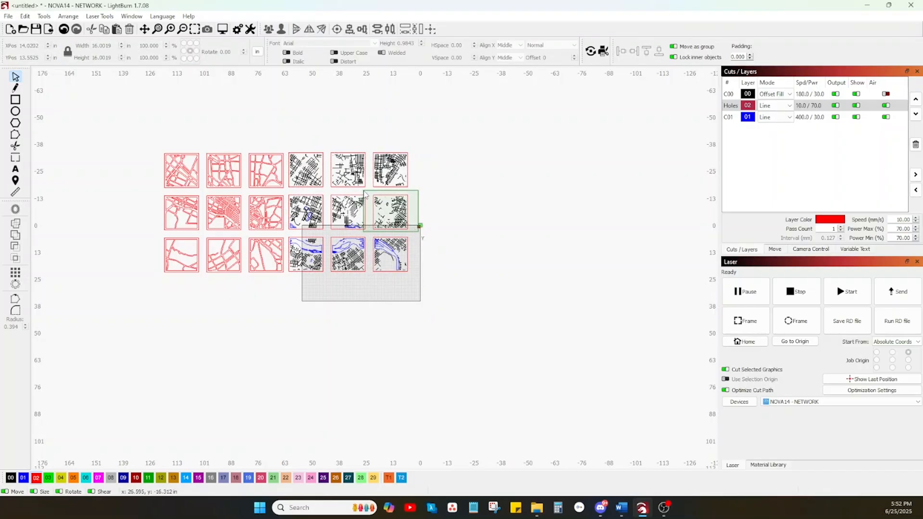
pyautogui.moveTo(373, 199); pyautogui.dragTo(374, 194)
pyautogui.click(422, 186)
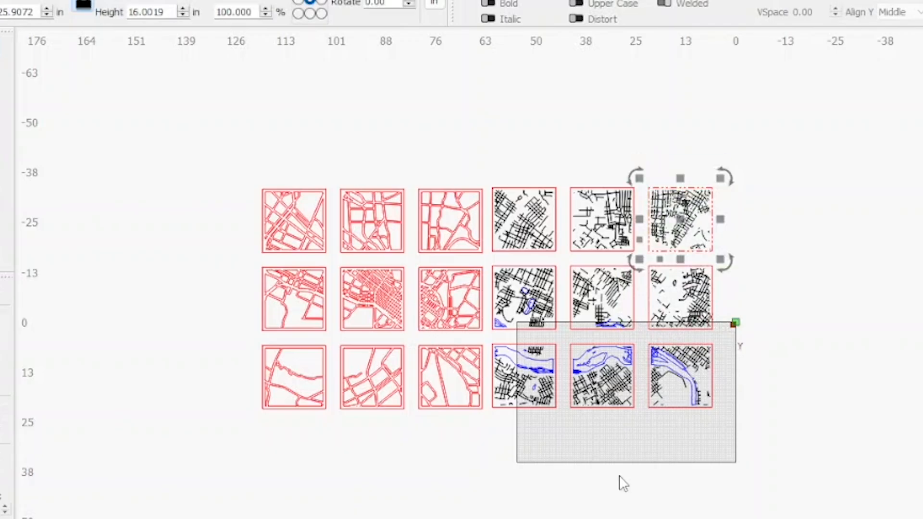
pyautogui.click(357, 310)
pyautogui.moveTo(561, 251); pyautogui.dragTo(488, 171)
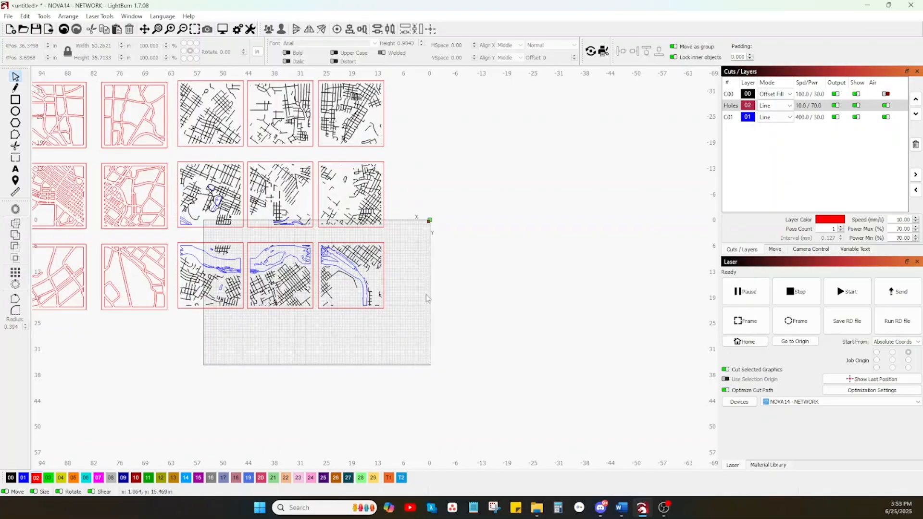
# Move the right and middle columns of street tiles leftward to close the gaps between the three columns.
pyautogui.moveTo(423, 315); pyautogui.dragTo(349, 145)
pyautogui.moveTo(352, 201)
pyautogui.mouseDown()
pyautogui.moveTo(388, 214)
pyautogui.moveTo(353, 199)
pyautogui.mouseUp()
pyautogui.moveTo(412, 327); pyautogui.dragTo(270, 122)
pyautogui.moveTo(314, 195)
pyautogui.mouseDown()
pyautogui.moveTo(335, 194)
pyautogui.moveTo(313, 198)
pyautogui.mouseUp()
# Move the bottom row of three river tiles away from the other rows and fully onto the laser bed.
pyautogui.click(394, 256)
pyautogui.moveTo(413, 322); pyautogui.dragTo(184, 238)
pyautogui.moveTo(279, 277); pyautogui.dragTo(308, 308)
# Move the blue layer C01 ahead of the red Holes layer in the cut order.
pyautogui.click(821, 106)
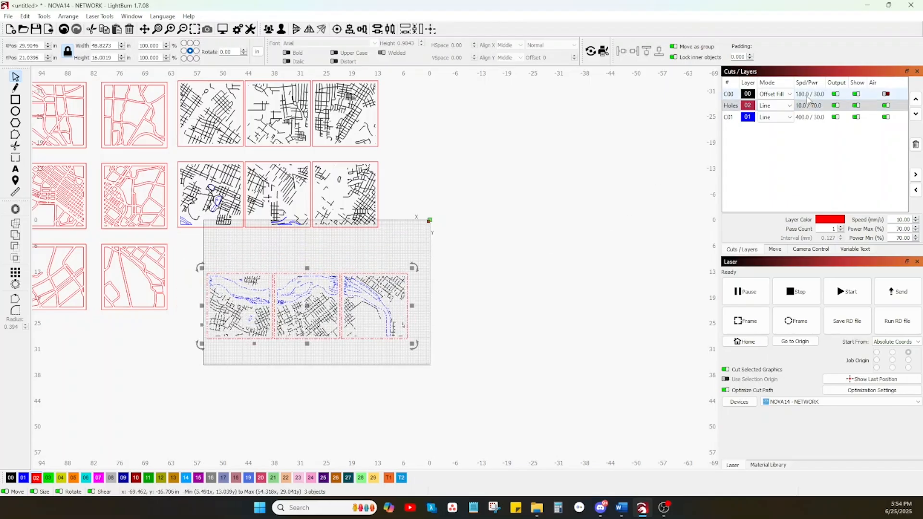
pyautogui.click(809, 117)
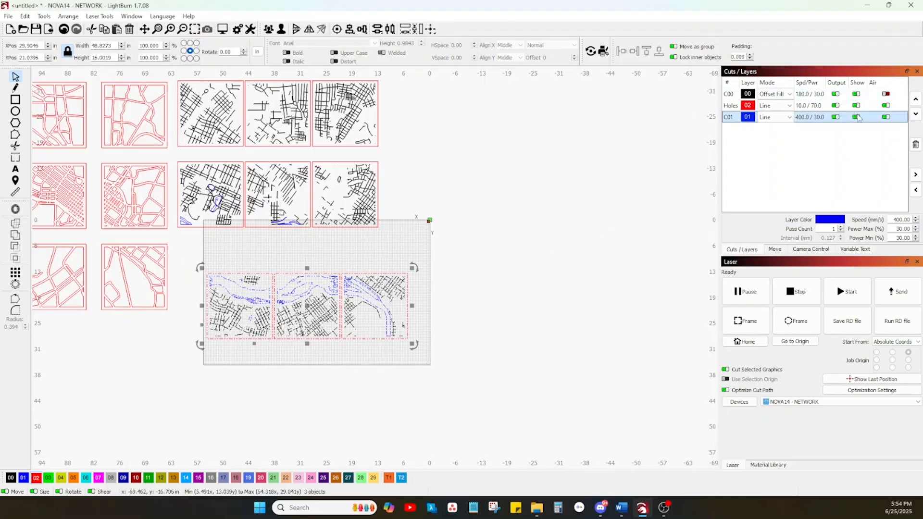
pyautogui.click(916, 100)
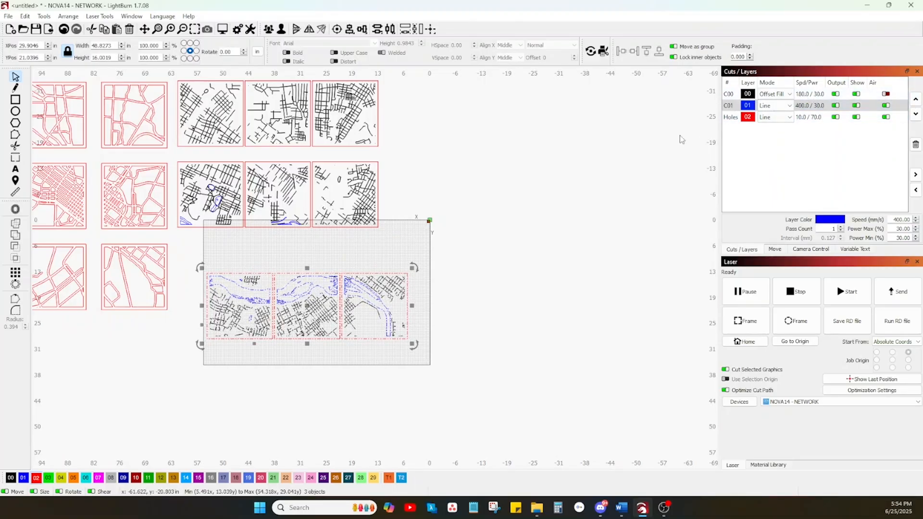
# Set the black layer C00 to 225 mm/sec with 53% maximum and minimum power.
pyautogui.click(805, 95)
pyautogui.doubleClick(805, 96)
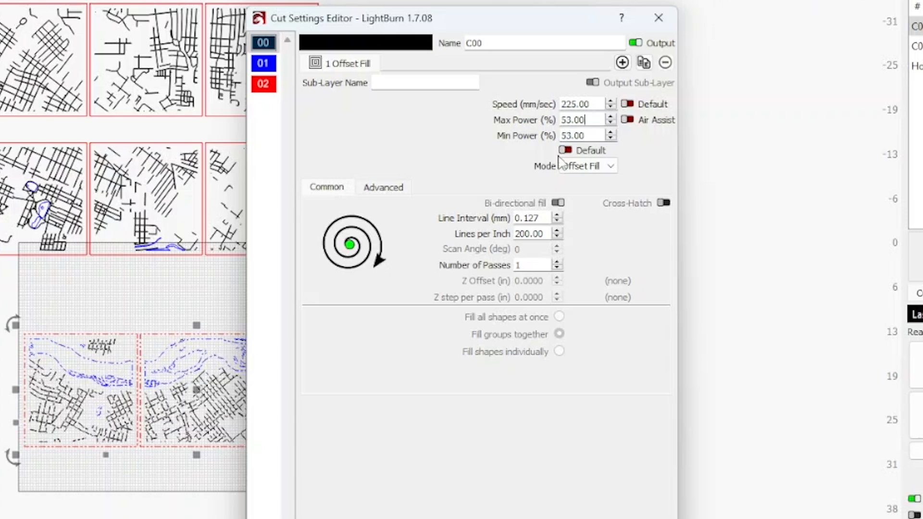
# Set the blue layer C01 to 200 mm/sec and 25% power, and the red Holes layer to 50% power.
pyautogui.click(269, 64)
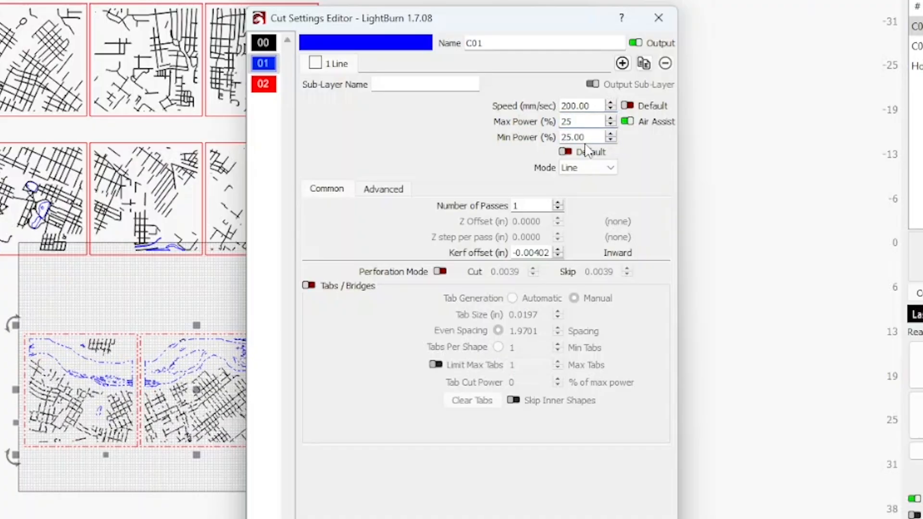
pyautogui.click(265, 84)
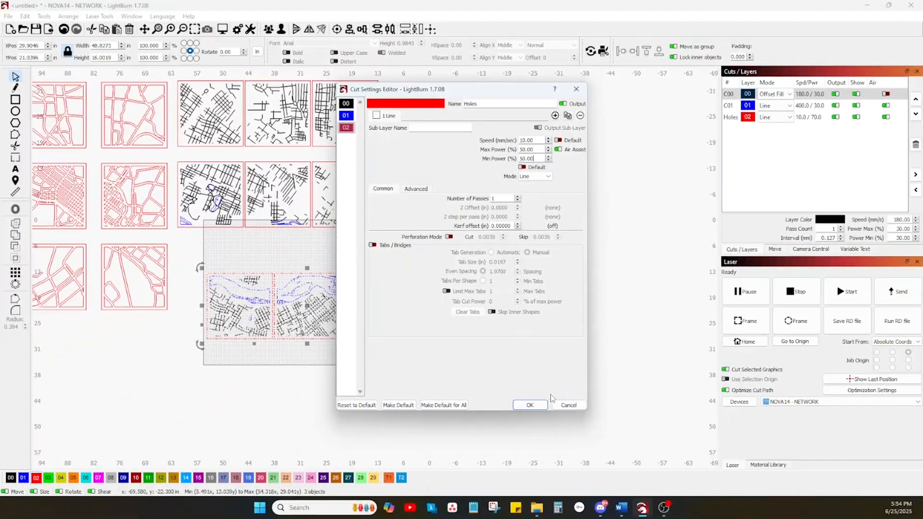
pyautogui.click(529, 403)
pyautogui.click(458, 356)
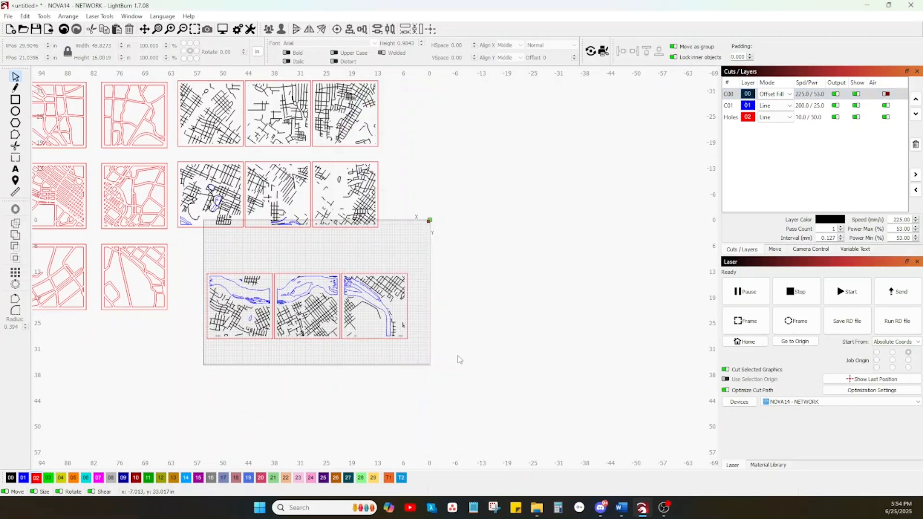
# Disable output of the black layer C00 and inspect the blue river outlines on the bottom-row tiles.
pyautogui.click(836, 94)
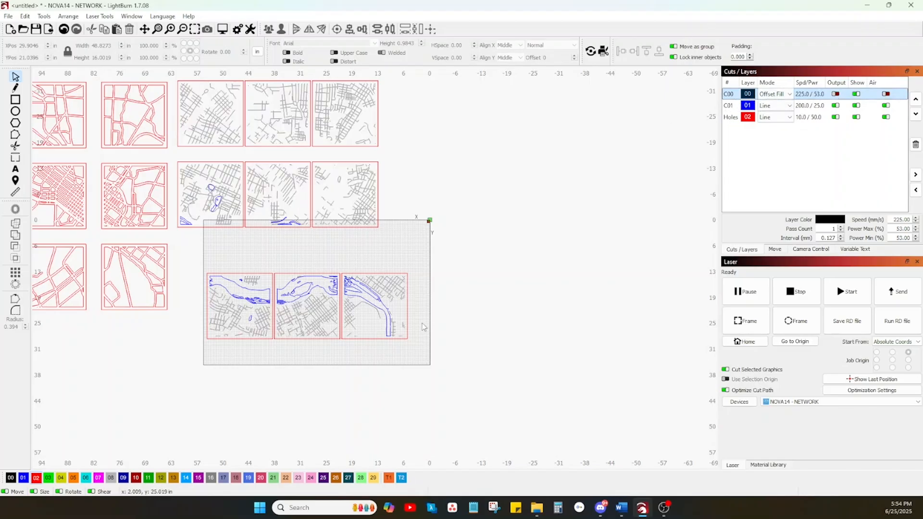
pyautogui.scroll(4, 375, 330)
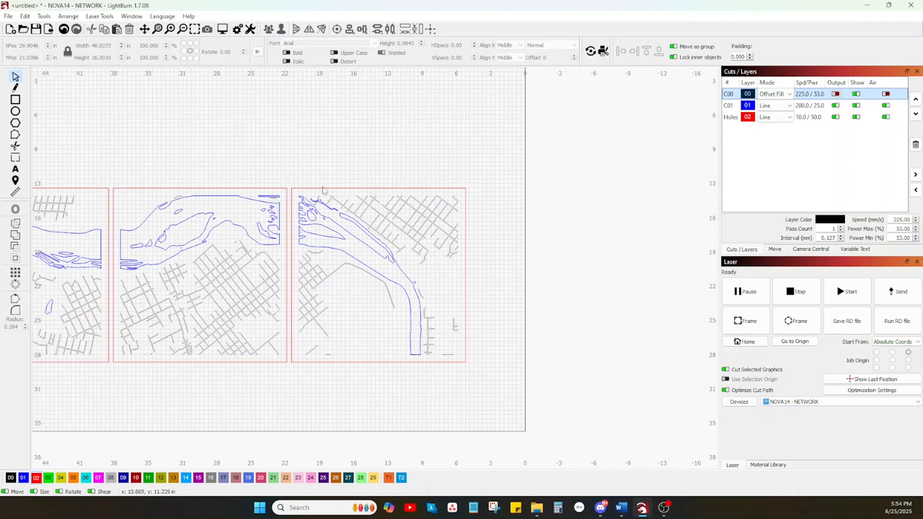
pyautogui.scroll(-4, 330, 346)
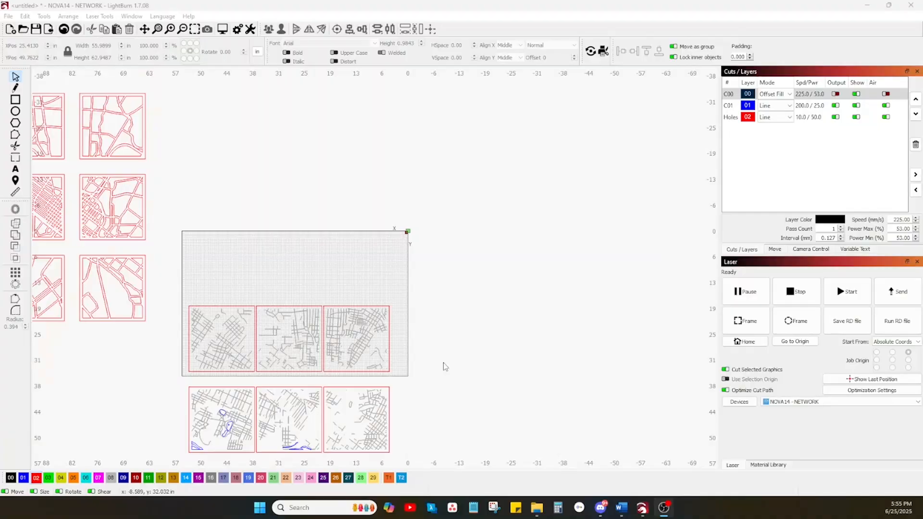
# Move all nine street and water tiles upward together so the river row lies along the bed's upper edge.
pyautogui.scroll(-3, 443, 363)
pyautogui.moveTo(448, 466); pyautogui.dragTo(313, 319)
pyautogui.moveTo(370, 403); pyautogui.dragTo(358, 275)
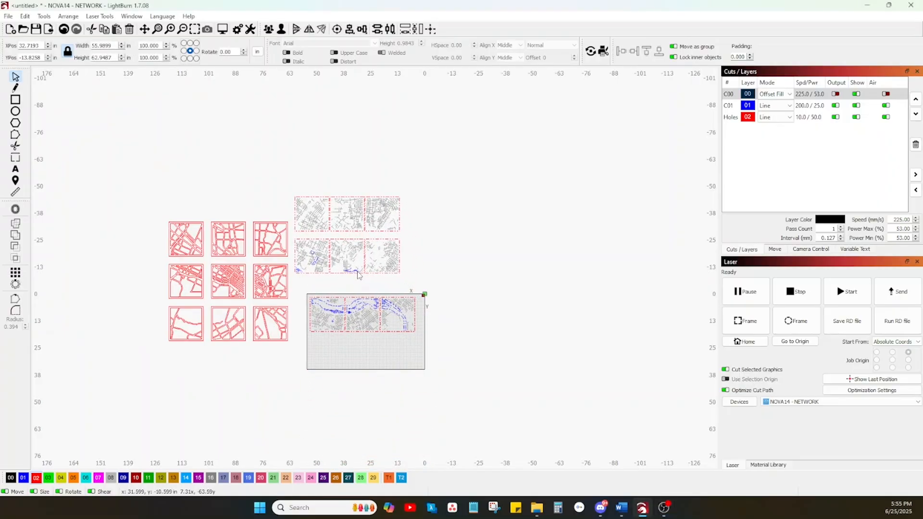
pyautogui.click(438, 283)
# Re-enable output of the black street layer C00.
pyautogui.scroll(6, 364, 332)
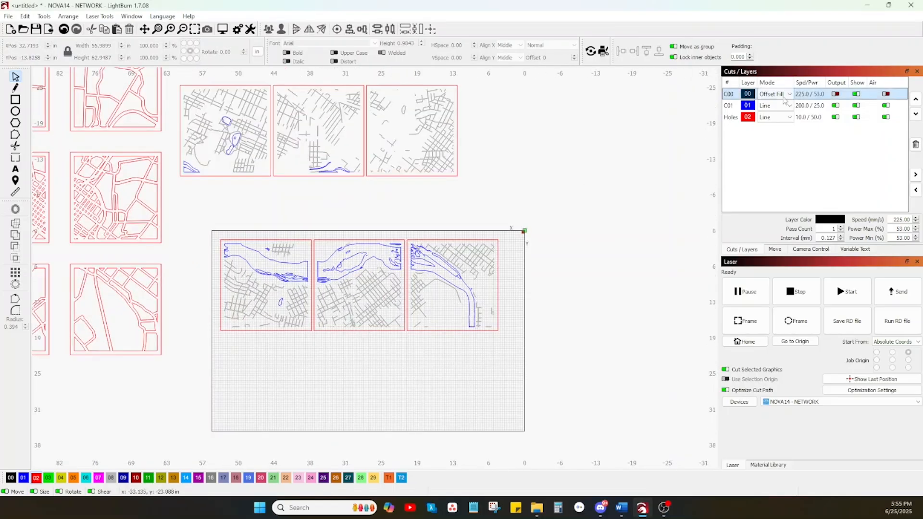
pyautogui.click(837, 94)
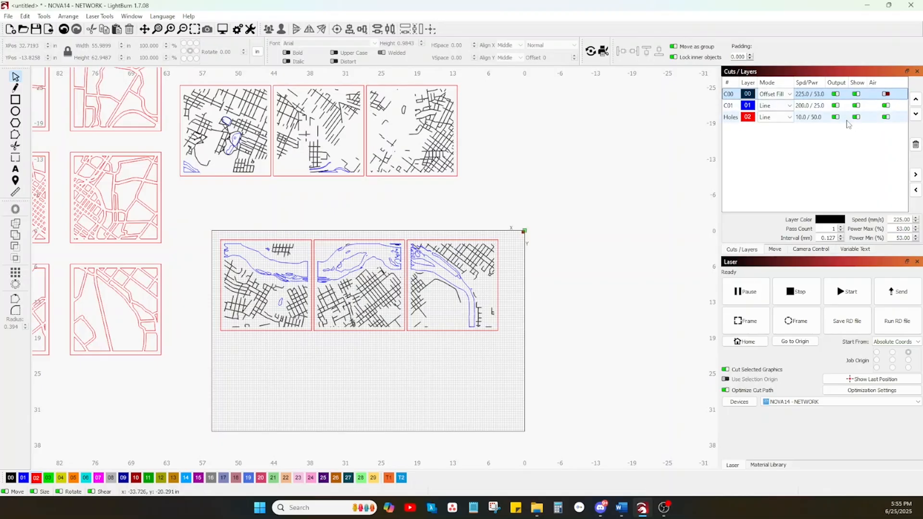
# Set the blue layer C01 to 10 mm/sec and 50% power, and select the three river tiles on the bed.
pyautogui.doubleClick(806, 106)
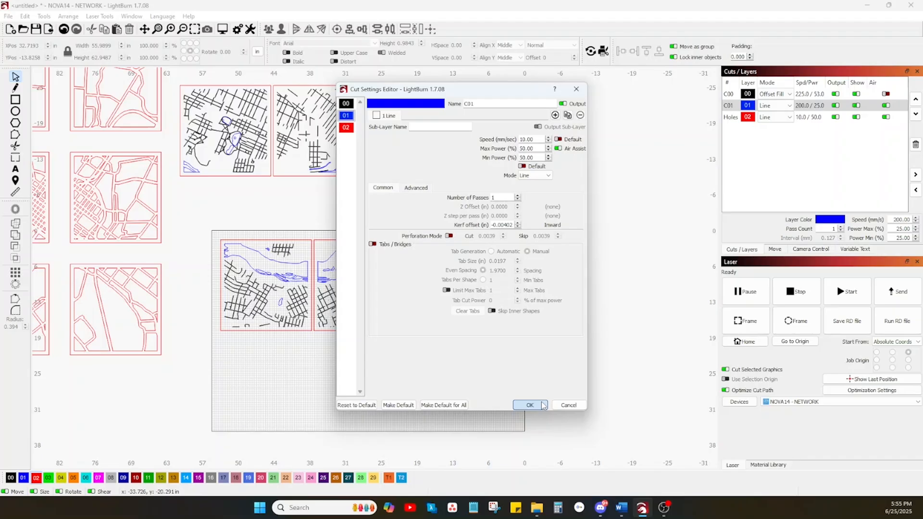
pyautogui.click(530, 406)
pyautogui.moveTo(513, 343); pyautogui.dragTo(157, 201)
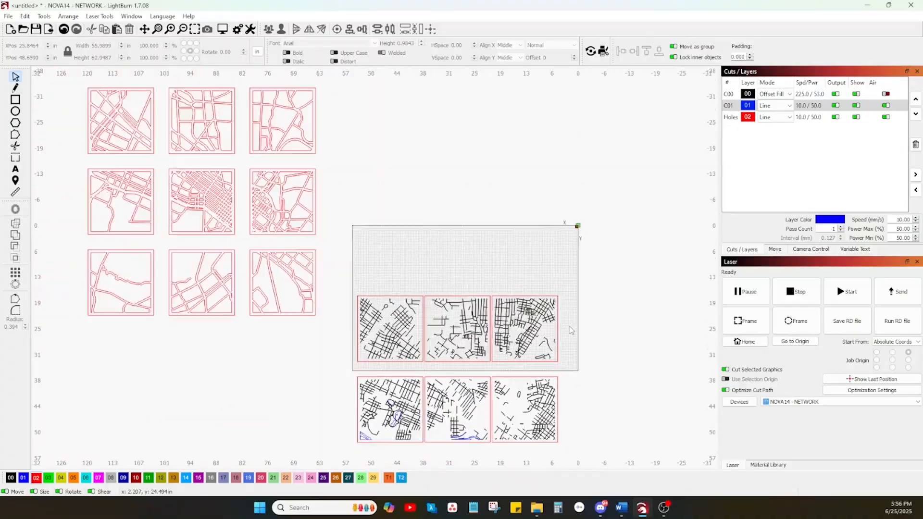
# Move all nine street and water tiles off the bed to the empty area at its upper right.
pyautogui.scroll(-3, 572, 330)
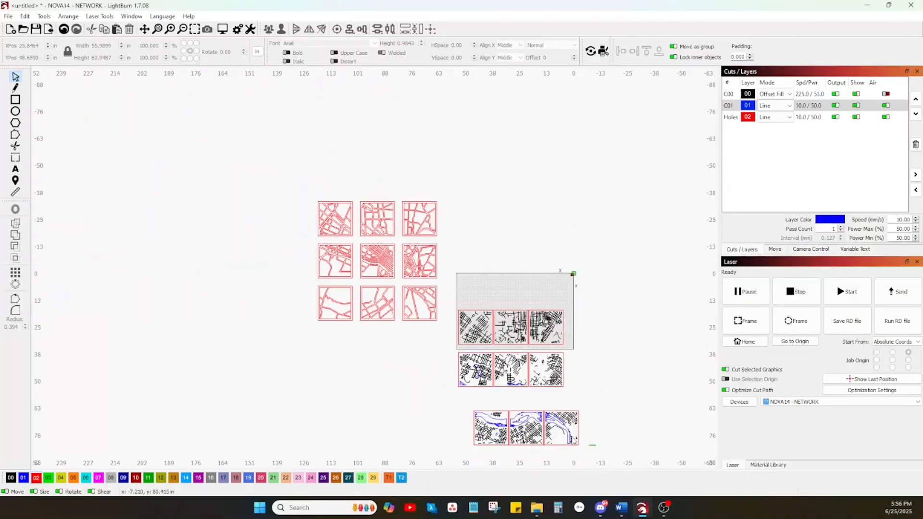
pyautogui.moveTo(459, 296); pyautogui.dragTo(454, 293)
pyautogui.moveTo(522, 342); pyautogui.dragTo(585, 224)
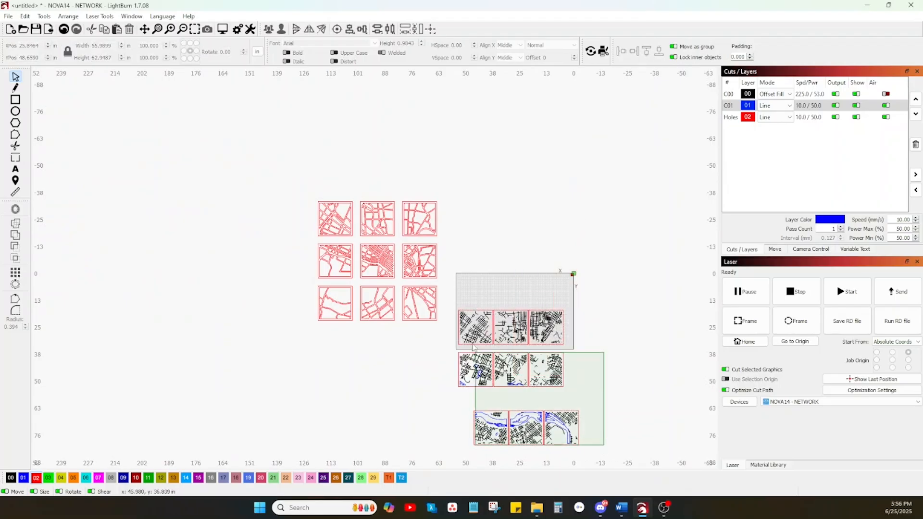
pyautogui.moveTo(475, 350); pyautogui.dragTo(465, 303)
pyautogui.moveTo(513, 379); pyautogui.dragTo(654, 185)
# Move the nine red road tiles together so their top row lies on the laser bed.
pyautogui.moveTo(448, 335); pyautogui.dragTo(343, 213)
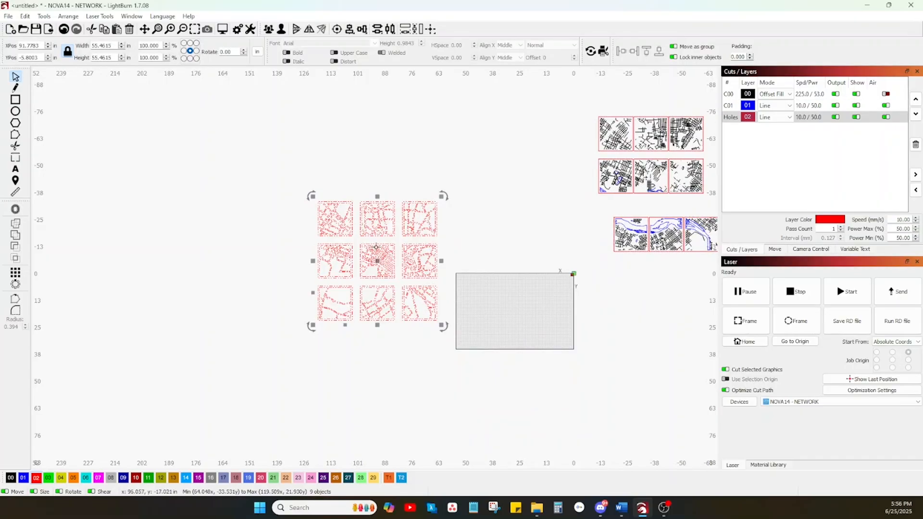
pyautogui.moveTo(377, 264); pyautogui.dragTo(515, 372)
pyautogui.scroll(4, 515, 373)
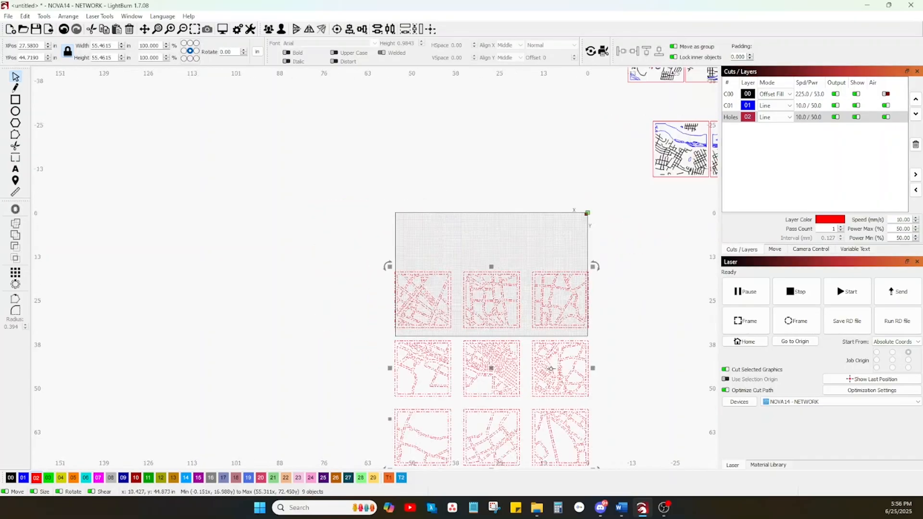
pyautogui.scroll(-2, 548, 351)
pyautogui.click(600, 450)
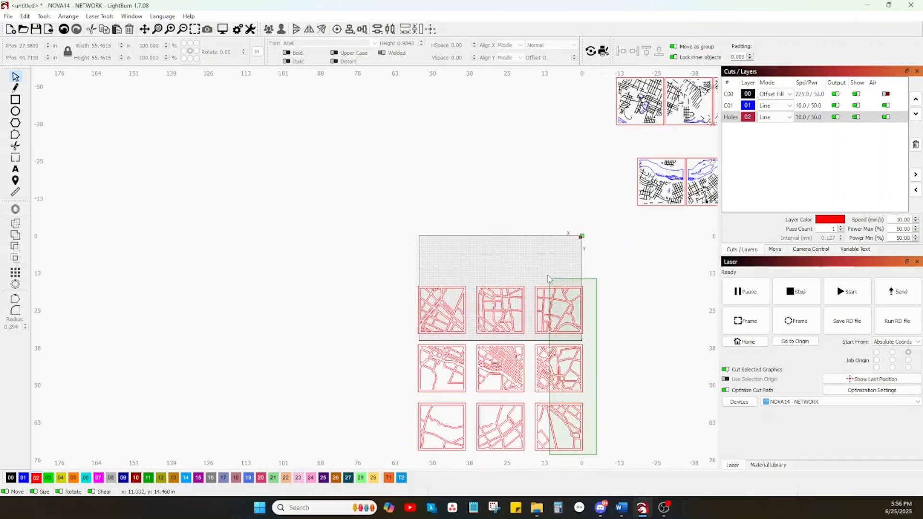
# Shift the right and middle columns of road tiles leftward to close the gaps between the three columns.
pyautogui.moveTo(548, 278); pyautogui.dragTo(548, 278)
pyautogui.moveTo(559, 369); pyautogui.dragTo(548, 369)
pyautogui.moveTo(551, 459); pyautogui.dragTo(501, 280)
pyautogui.moveTo(524, 368); pyautogui.dragTo(515, 368)
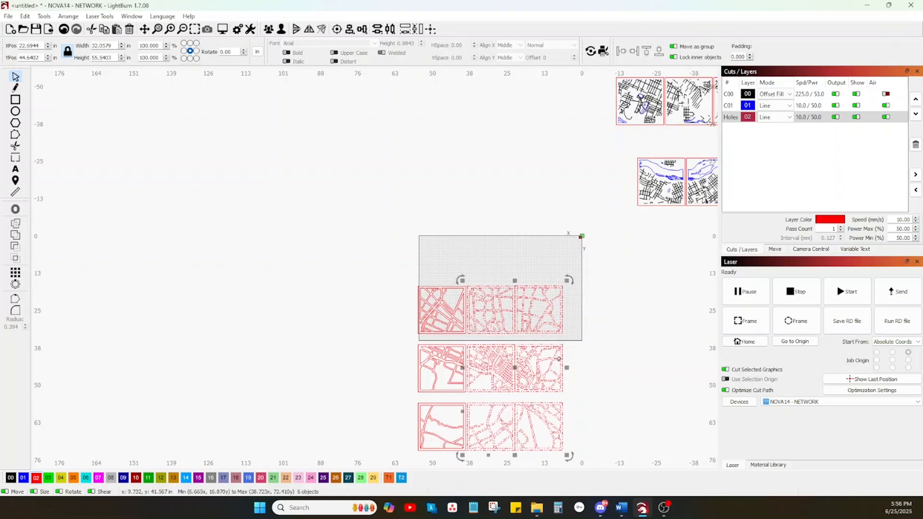
pyautogui.click(578, 325)
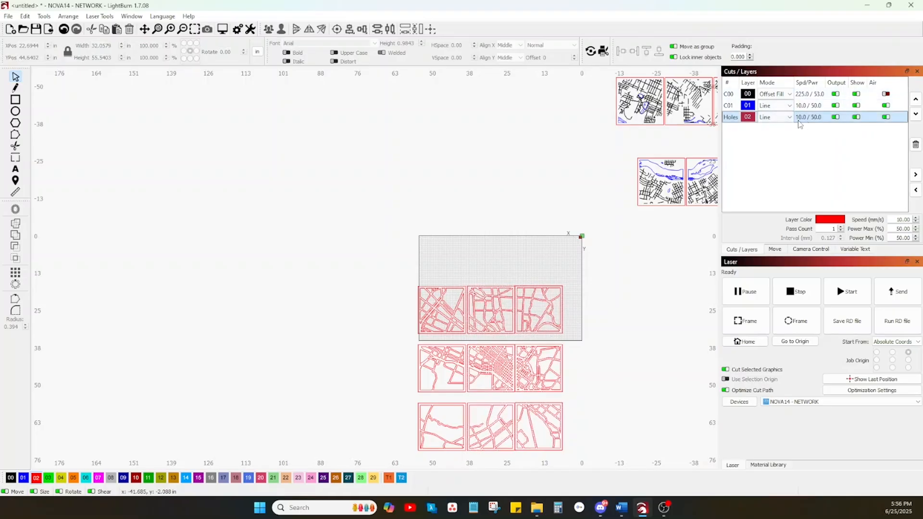
# Select the three top-row road tiles lying on the bed.
pyautogui.scroll(3, 551, 341)
pyautogui.moveTo(591, 336); pyautogui.dragTo(191, 173)
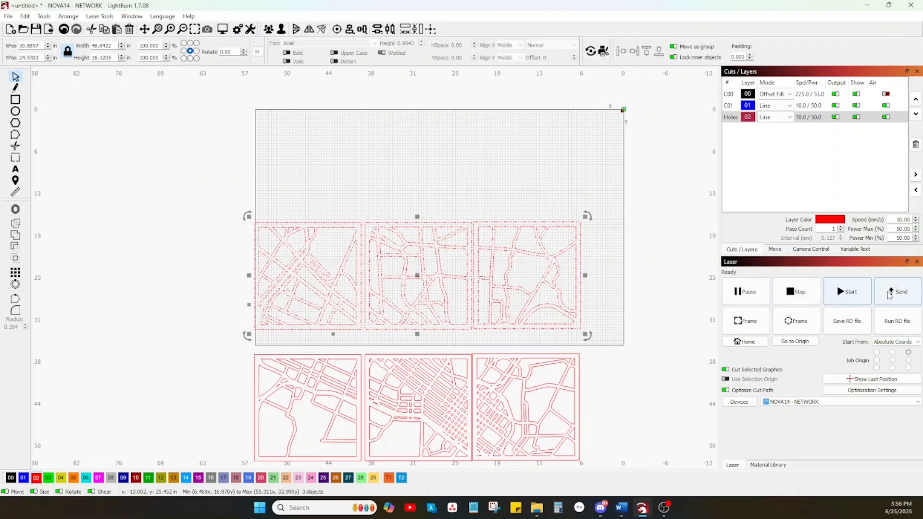